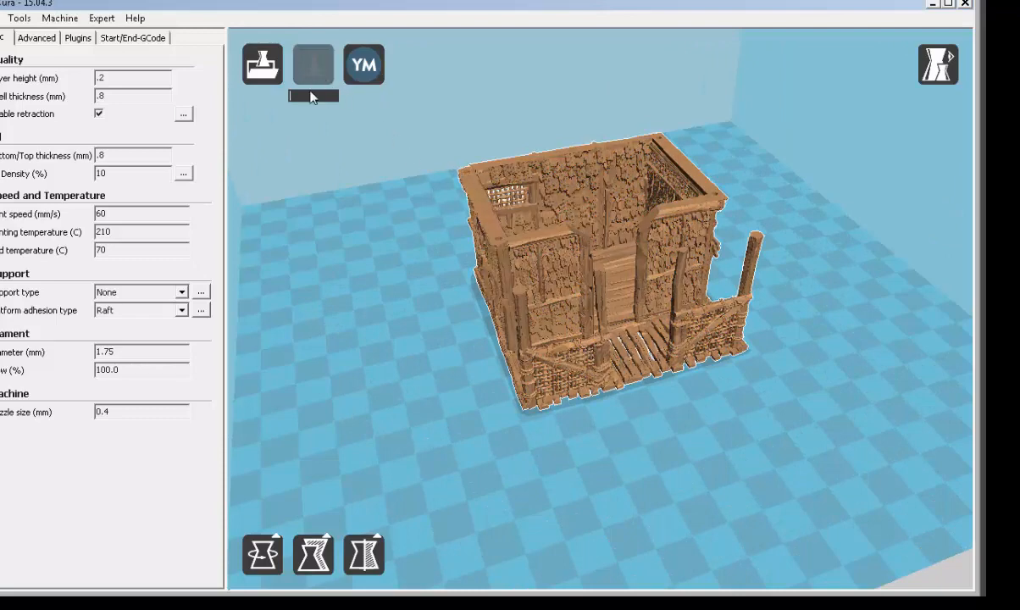
- Select the building model, open its scale settings and examine its dimensions and shape from several sides
{"action": "scroll", "coordinate": [574, 398], "scroll_direction": "down", "scroll_amount": 3}
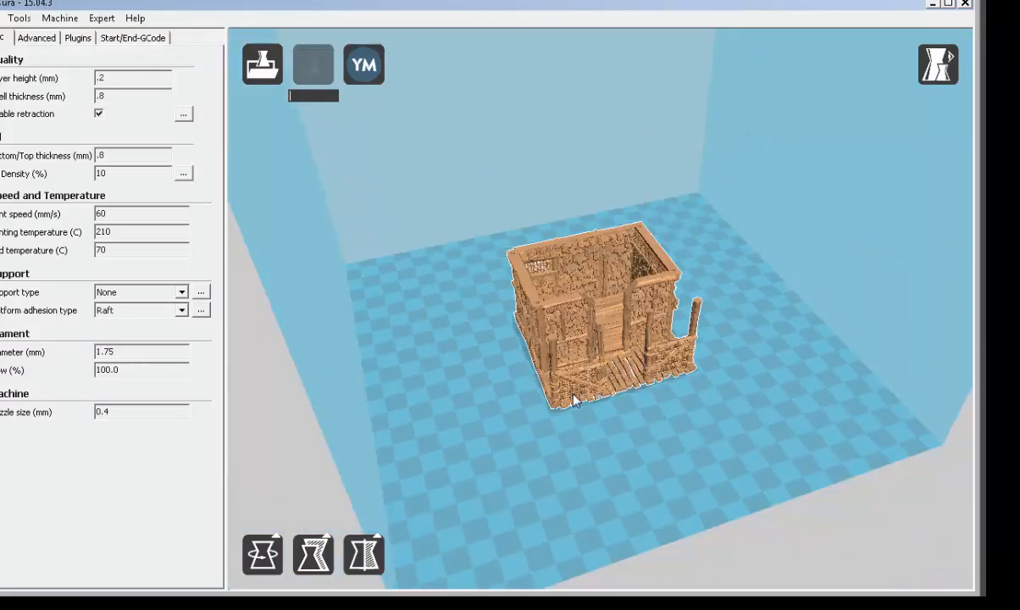
{"action": "left_click", "coordinate": [574, 398]}
{"action": "right_click_drag", "start_coordinate": [618, 470], "coordinate": [552, 469]}
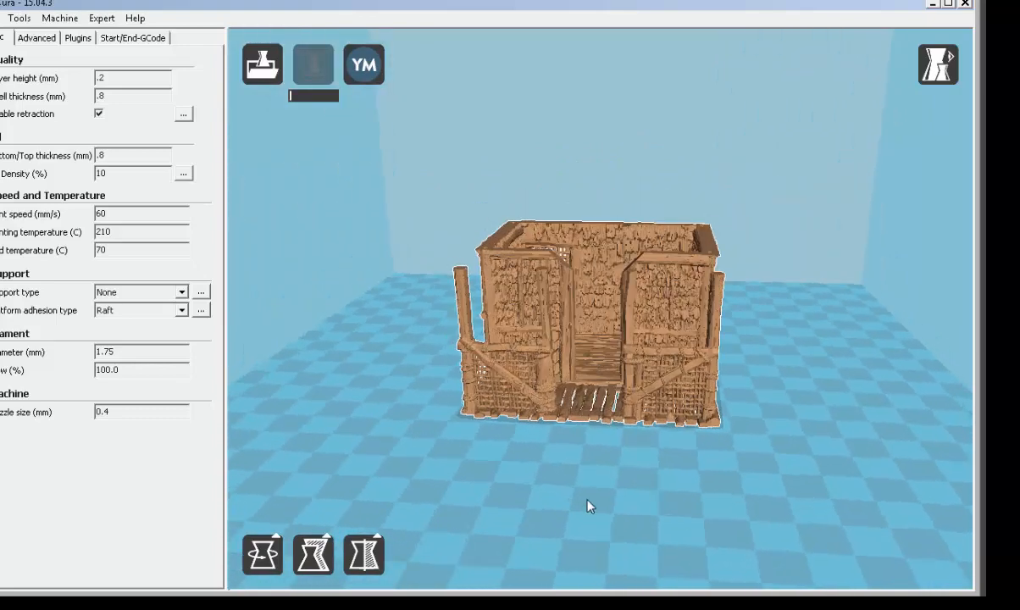
{"action": "left_click", "coordinate": [326, 551]}
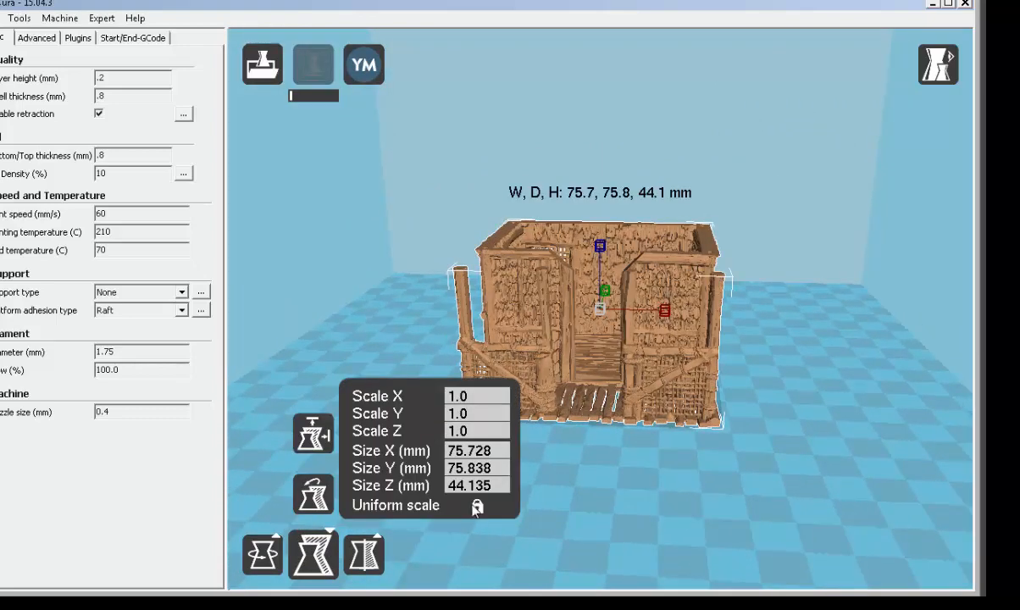
{"action": "right_click_drag", "start_coordinate": [529, 500], "coordinate": [665, 462]}
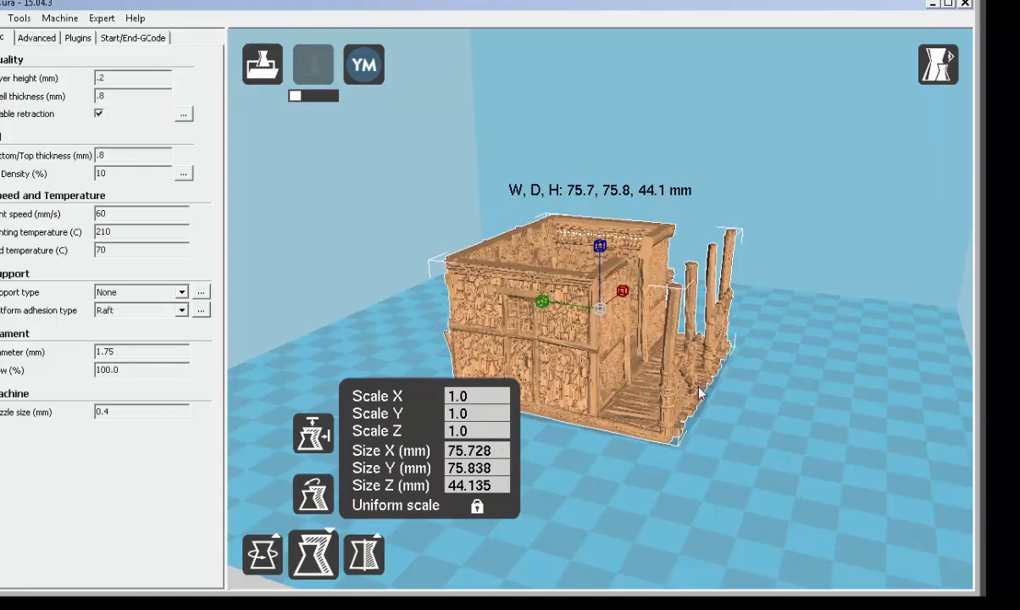
{"action": "right_click_drag", "start_coordinate": [698, 392], "coordinate": [584, 432]}
- Set the building's Z size to 50 mm with uniform scaling on
{"action": "left_click", "coordinate": [499, 486]}
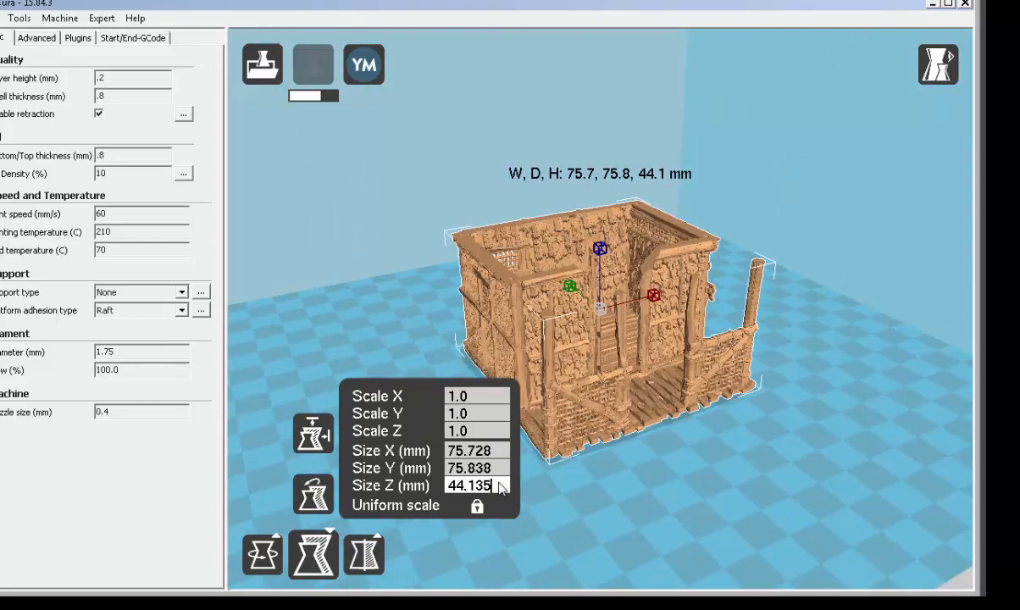
{"action": "left_click", "coordinate": [475, 429]}
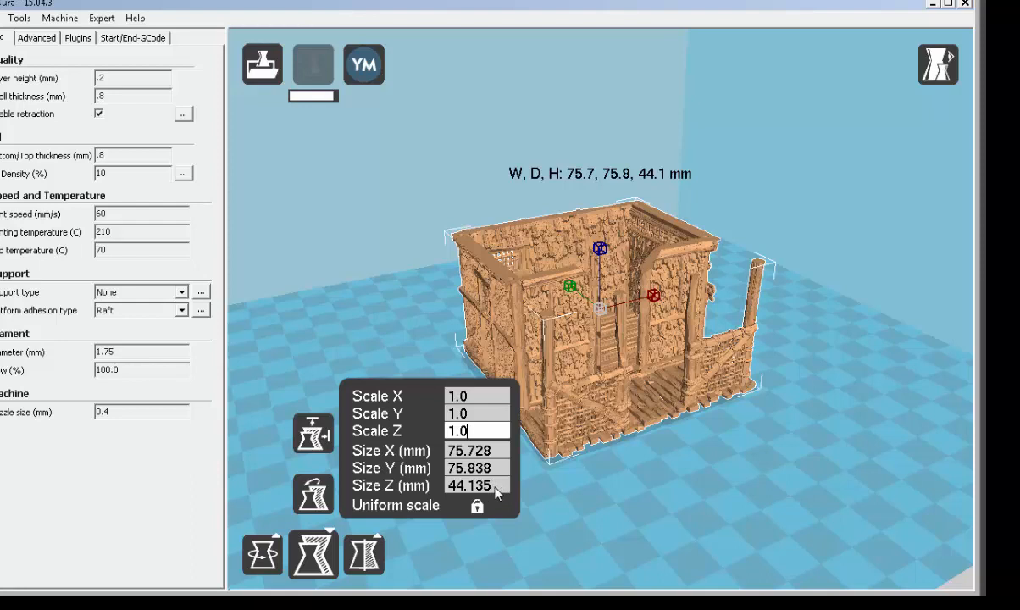
{"action": "left_click", "coordinate": [460, 488]}
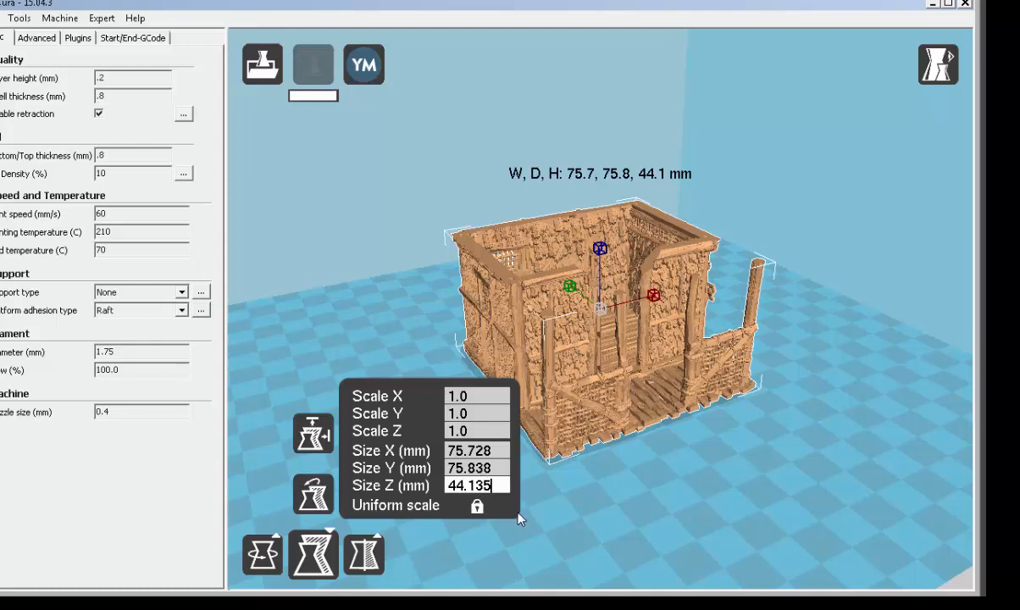
{"action": "key", "text": "BackSpace"}
{"action": "key", "text": "BackSpace"}
{"action": "key", "text": "BackSpace"}
{"action": "key", "text": "BackSpace"}
{"action": "key", "text": "BackSpace"}
{"action": "key", "text": "BackSpace"}
{"action": "scroll", "coordinate": [521, 458], "scroll_direction": "up", "scroll_amount": 5}
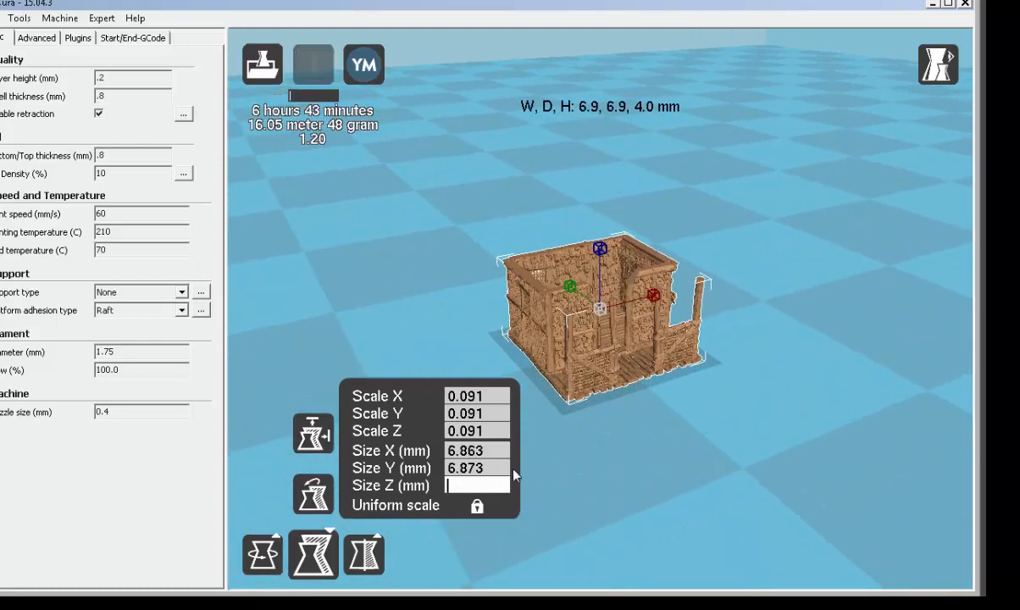
{"action": "type", "text": "50"}
{"action": "key", "text": "Tab"}
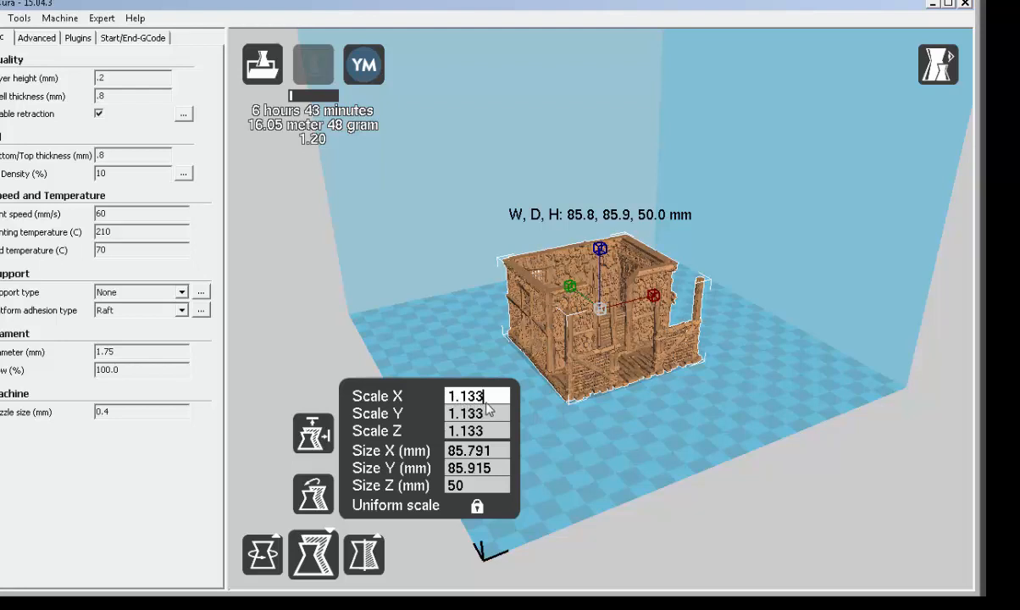
- Add the hatted miniature's model to the build plate beside the building
{"action": "left_click", "coordinate": [579, 434]}
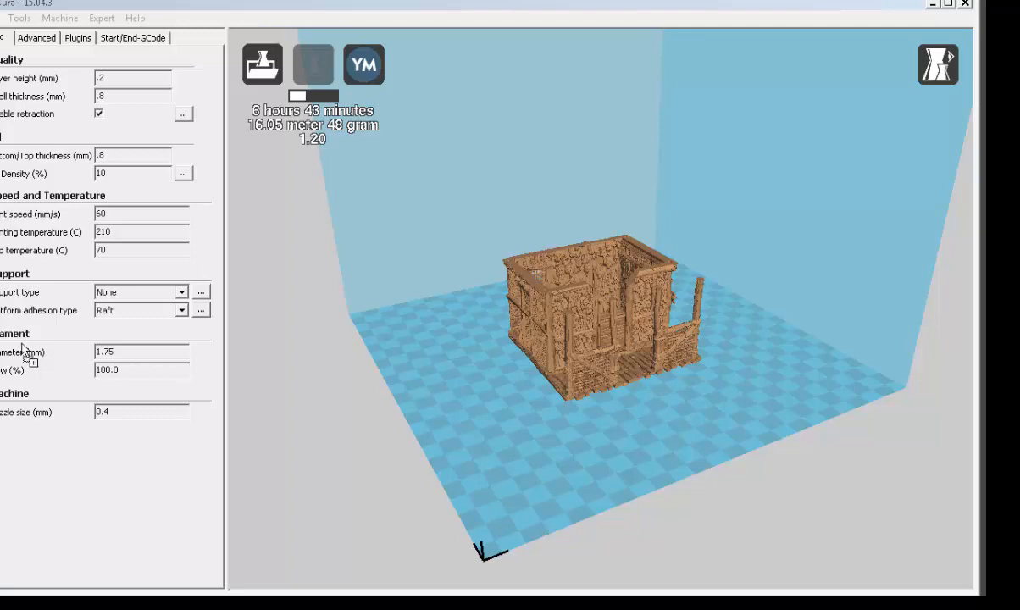
{"action": "left_click_drag", "start_coordinate": [587, 440], "coordinate": [587, 441]}
{"action": "right_click_drag", "start_coordinate": [686, 425], "coordinate": [617, 418]}
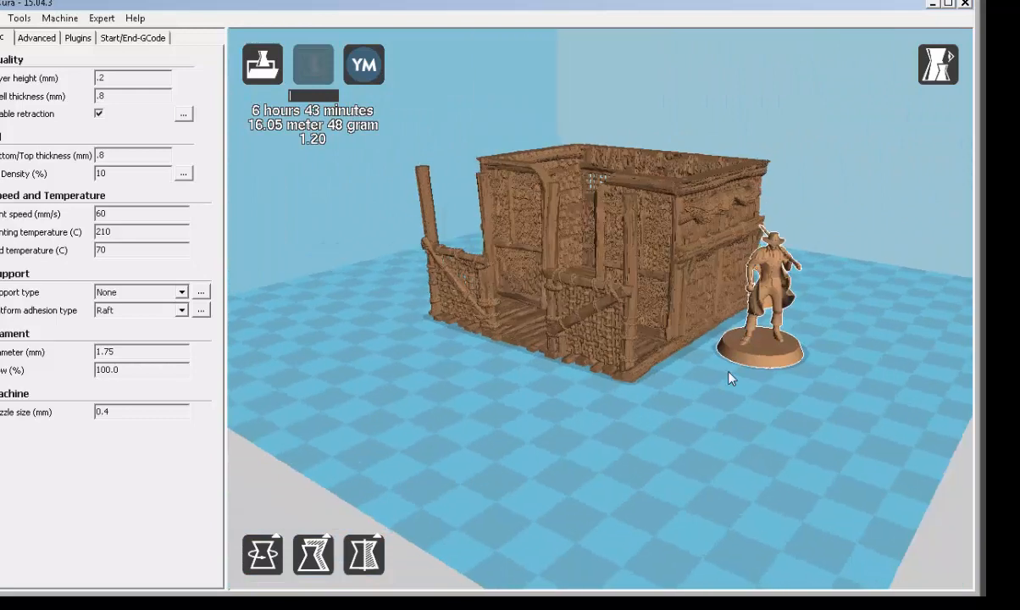
- Turn off uniform scaling for the miniature and set its Z size to 30 mm
{"action": "left_click", "coordinate": [774, 350]}
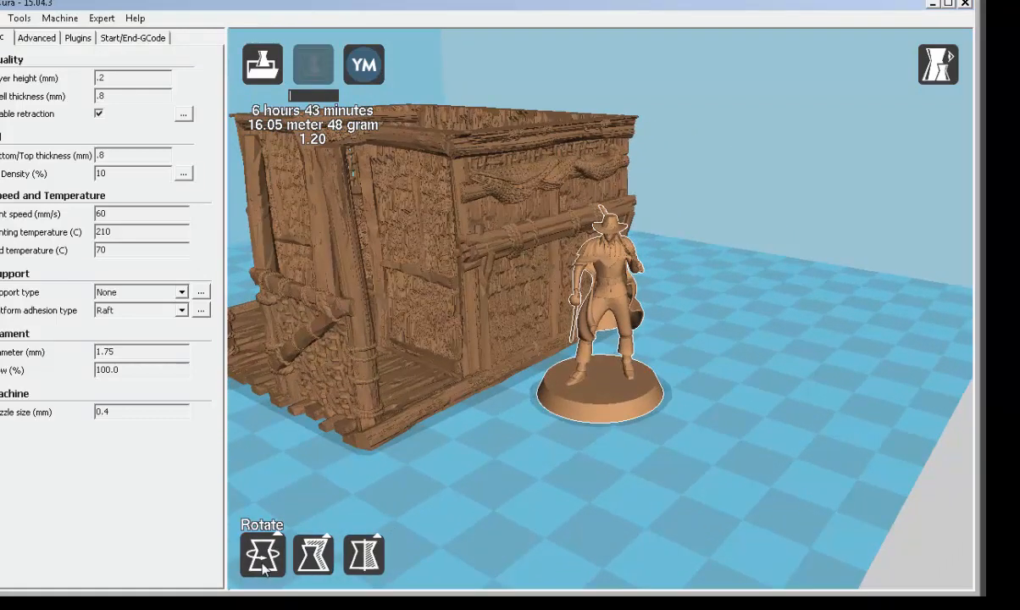
{"action": "left_click", "coordinate": [314, 551]}
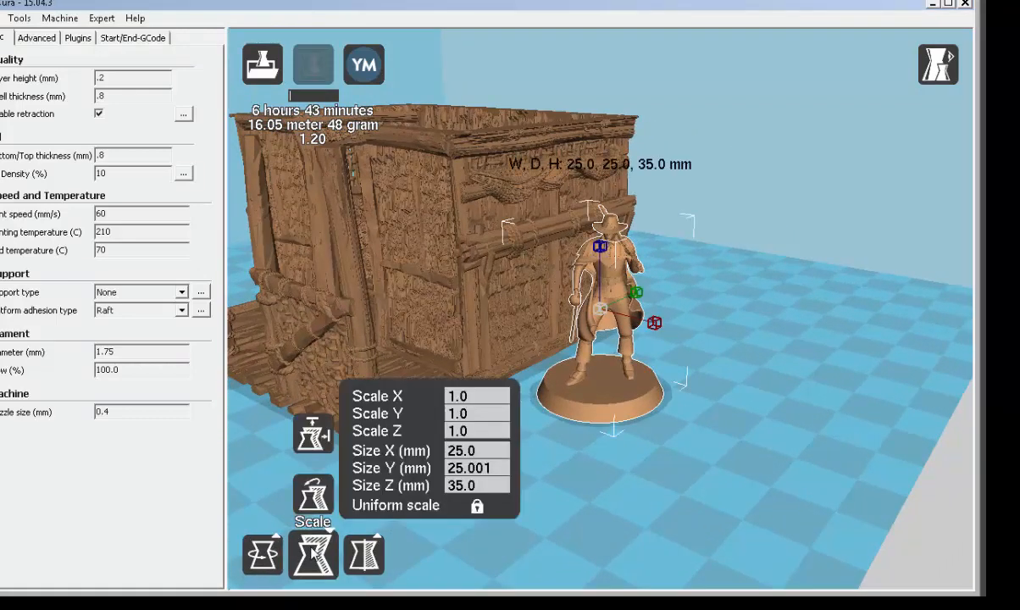
{"action": "left_click", "coordinate": [489, 486]}
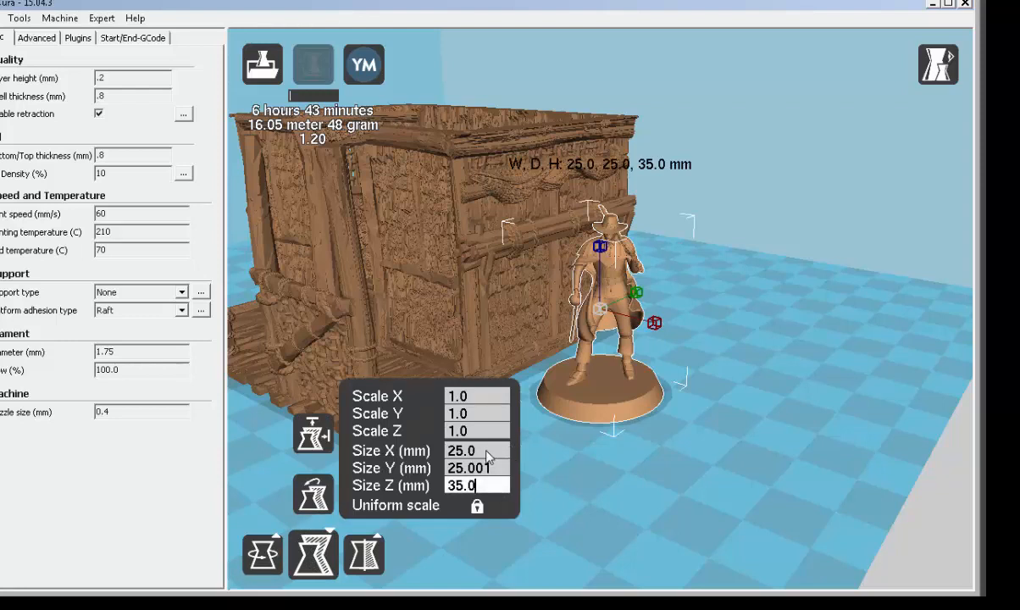
{"action": "left_click", "coordinate": [488, 453]}
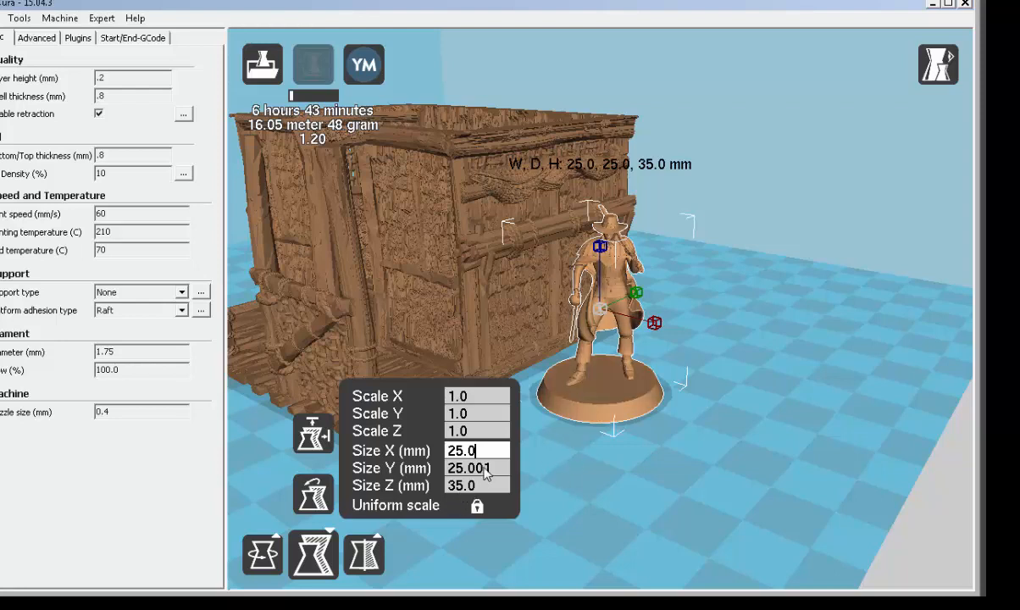
{"action": "left_click", "coordinate": [468, 488]}
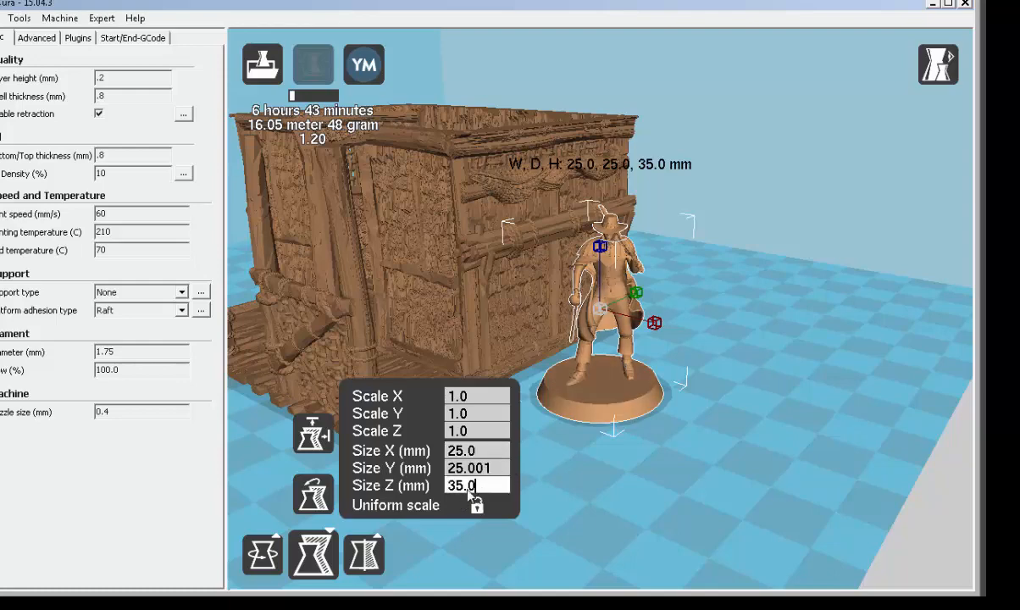
{"action": "key", "text": "BackSpace"}
{"action": "key", "text": "BackSpace"}
{"action": "key", "text": "BackSpace"}
{"action": "key", "text": "BackSpace"}
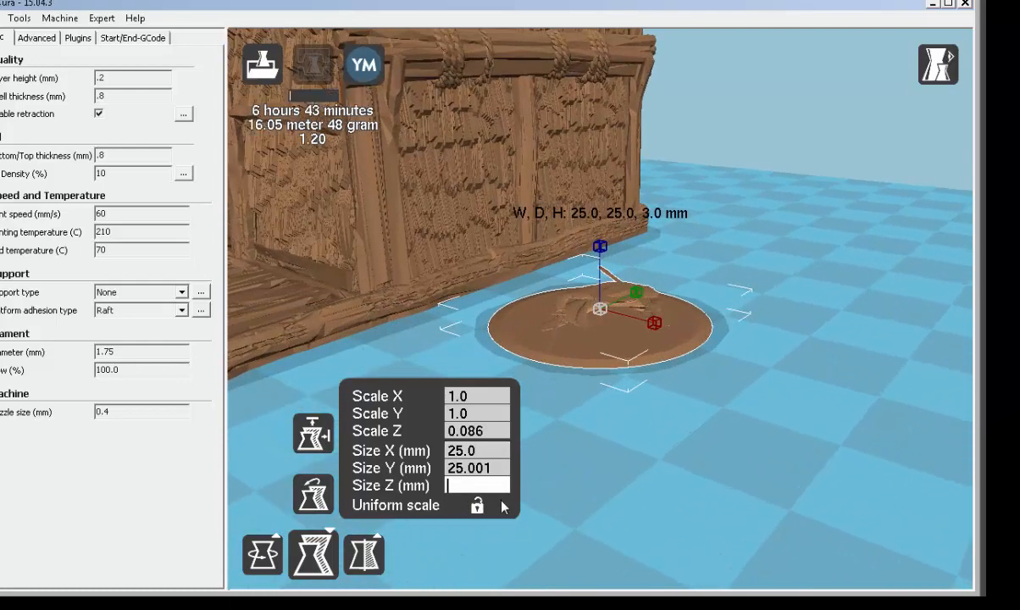
{"action": "type", "text": "30"}
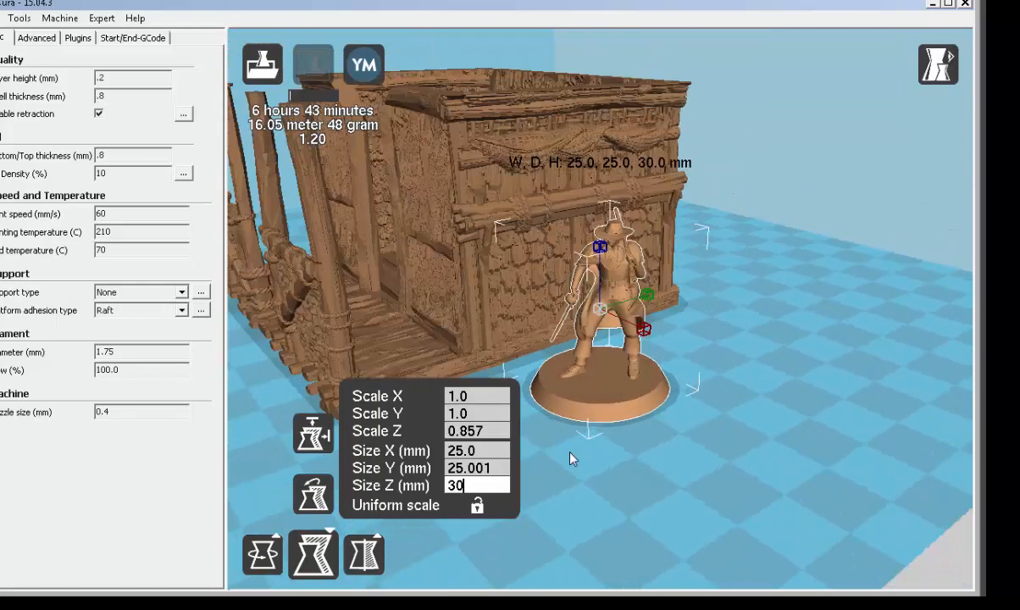
- Move the miniature on the build plate closer to the building's right-hand side wall
{"action": "right_click_drag", "start_coordinate": [570, 458], "coordinate": [547, 454]}
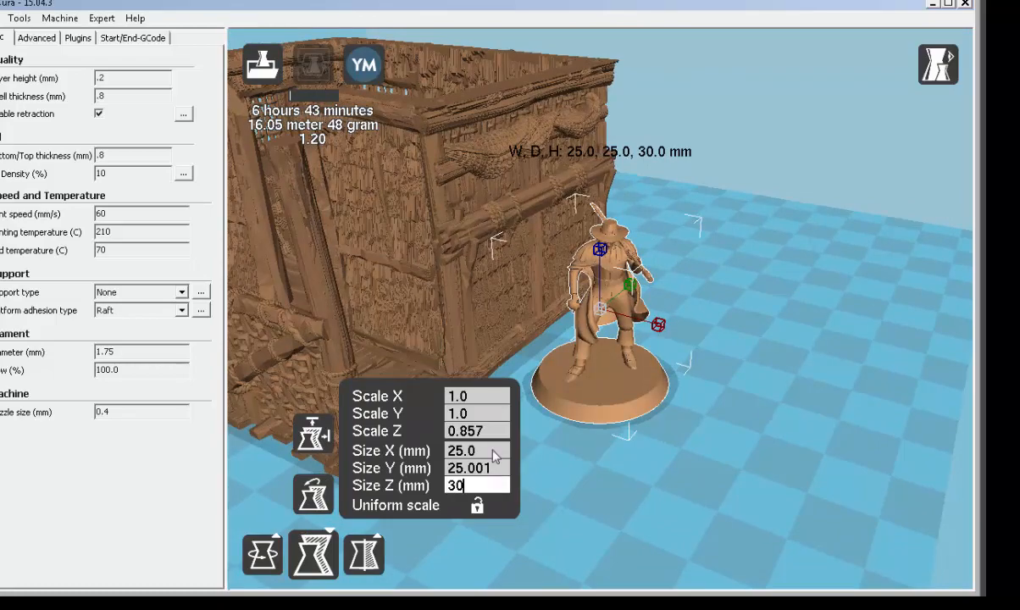
{"action": "left_click", "coordinate": [473, 450]}
{"action": "right_click_drag", "start_coordinate": [489, 494], "coordinate": [745, 288]}
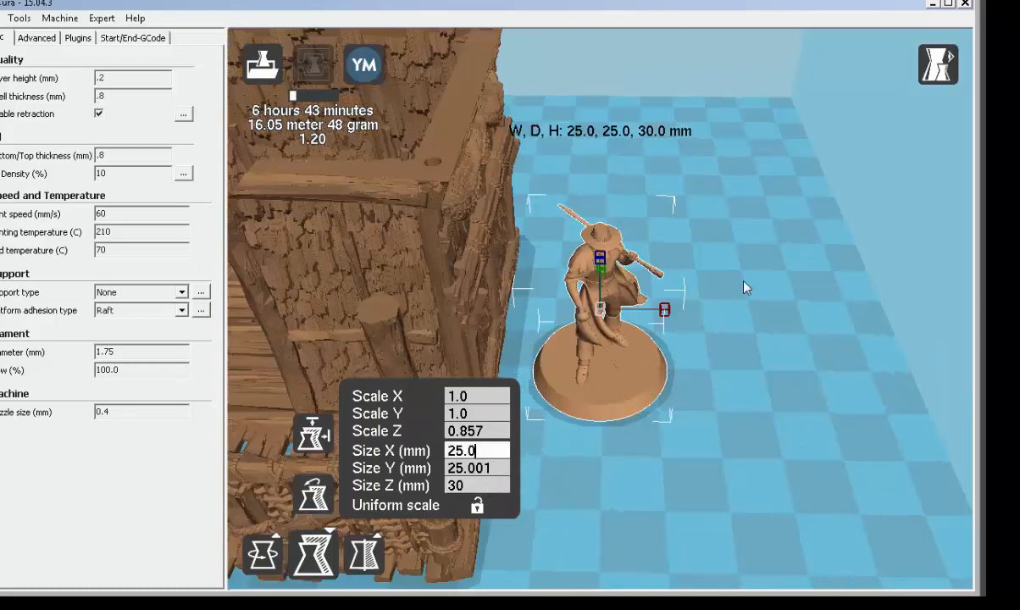
{"action": "right_click_drag", "start_coordinate": [724, 519], "coordinate": [708, 536]}
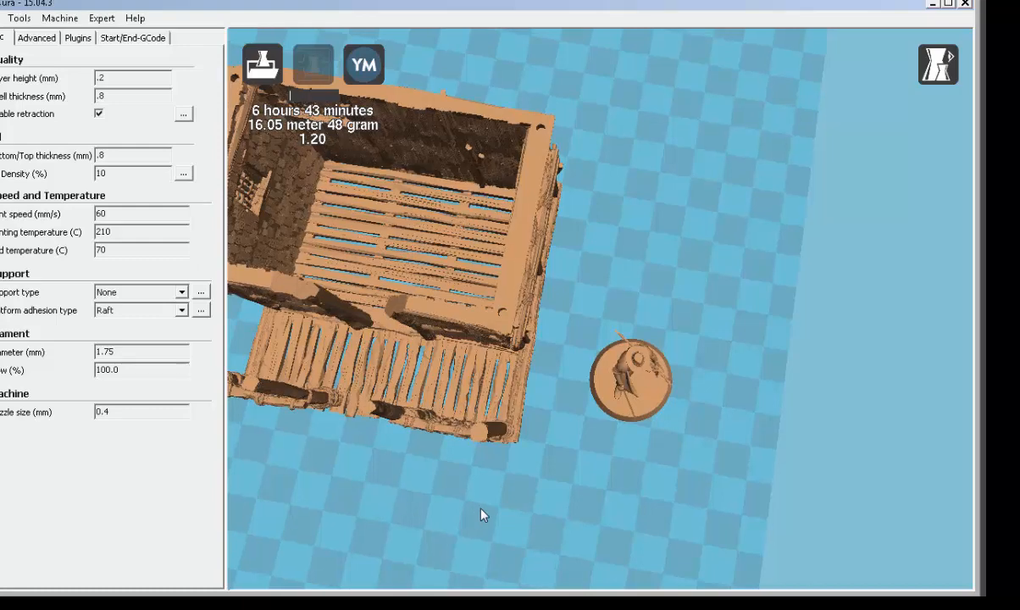
{"action": "right_click_drag", "start_coordinate": [482, 509], "coordinate": [501, 503]}
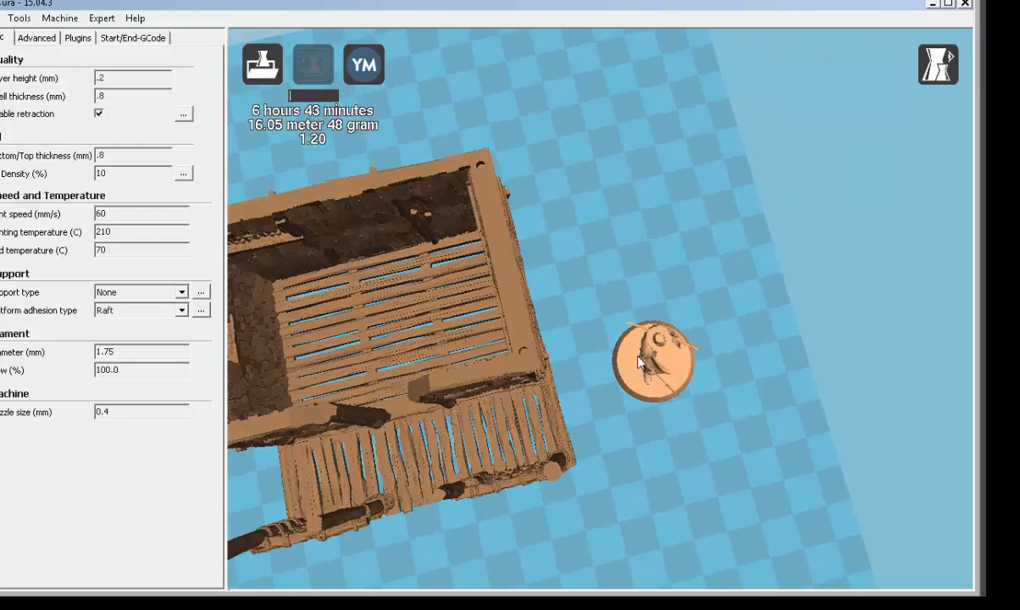
{"action": "left_click", "coordinate": [621, 373]}
{"action": "left_click_drag", "start_coordinate": [620, 377], "coordinate": [579, 336]}
{"action": "right_click_drag", "start_coordinate": [556, 387], "coordinate": [539, 429]}
{"action": "scroll", "coordinate": [538, 430], "scroll_direction": "down", "scroll_amount": 5}
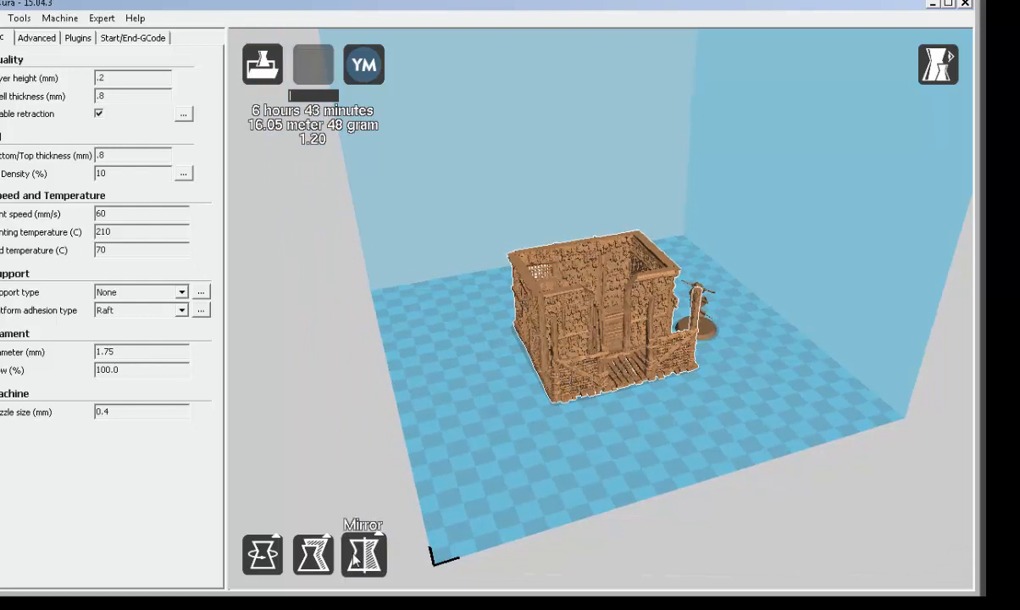
- Scale the building uniformly by a factor of 1.4
{"action": "left_click", "coordinate": [312, 555]}
{"action": "left_click", "coordinate": [491, 432]}
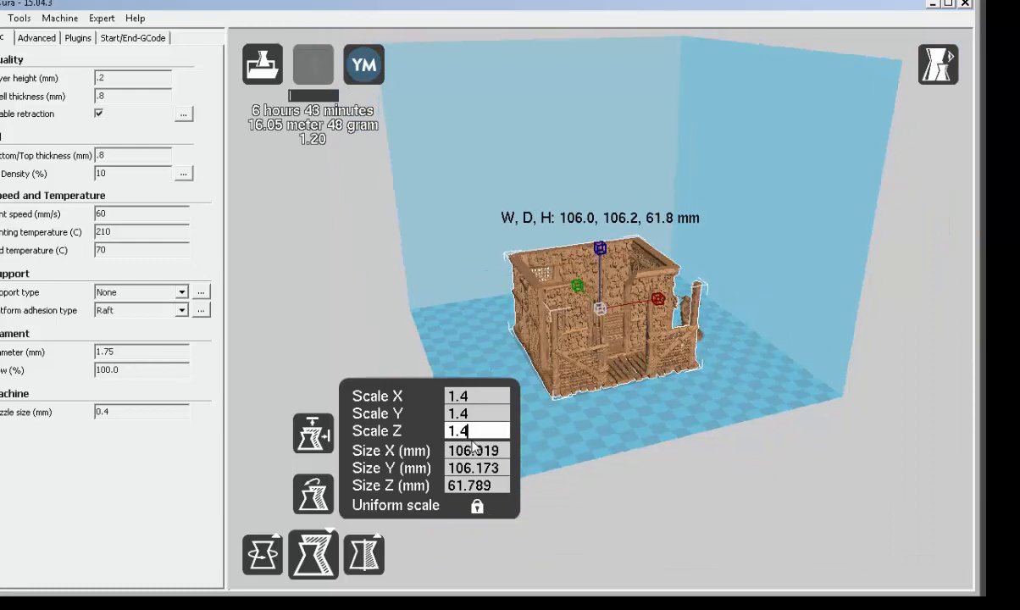
{"action": "left_click", "coordinate": [482, 412]}
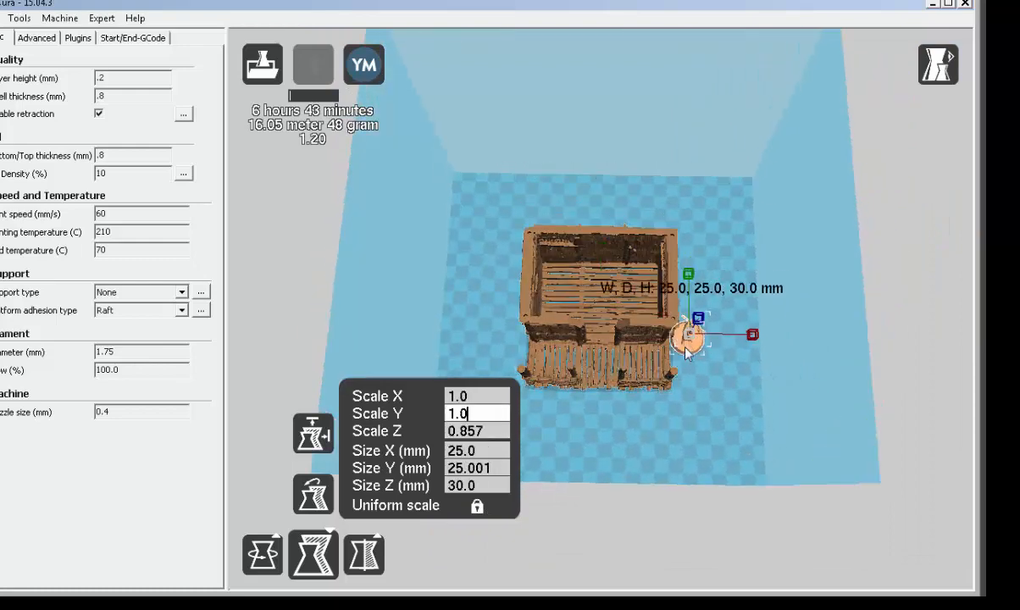
{"action": "left_click", "coordinate": [634, 442]}
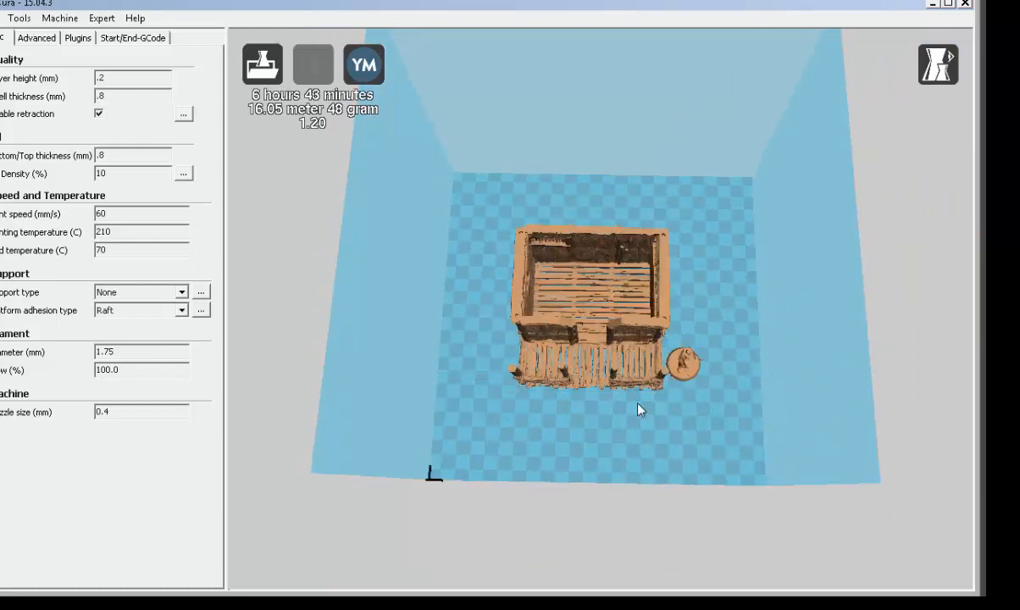
- Move the miniature past the porch to the free area on the building's left side
{"action": "scroll", "coordinate": [639, 411], "scroll_direction": "up", "scroll_amount": 3}
{"action": "scroll", "coordinate": [669, 398], "scroll_direction": "up", "scroll_amount": 2}
{"action": "left_click", "coordinate": [699, 383]}
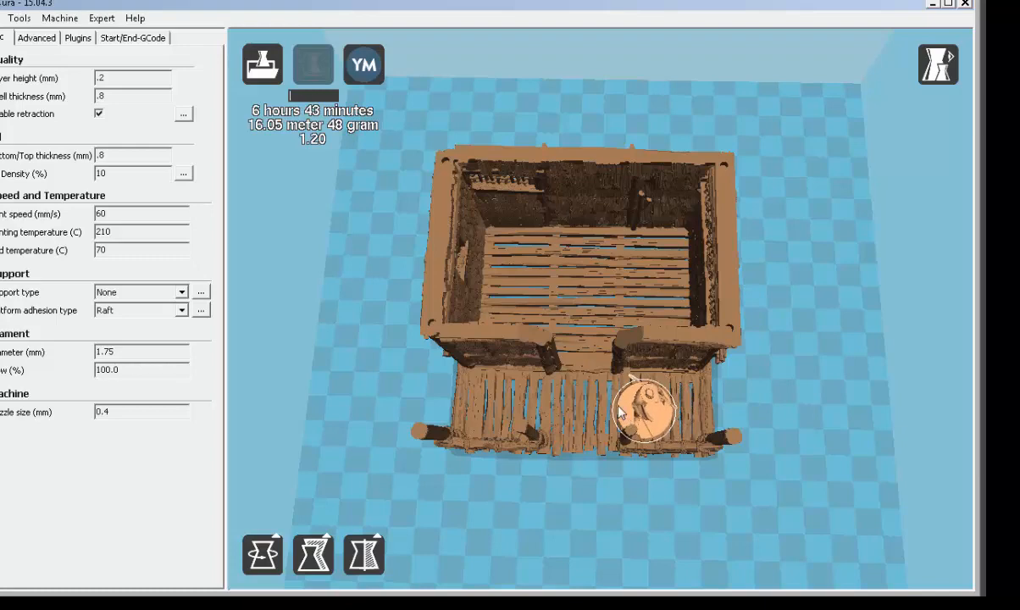
{"action": "left_click_drag", "start_coordinate": [447, 408], "coordinate": [318, 419]}
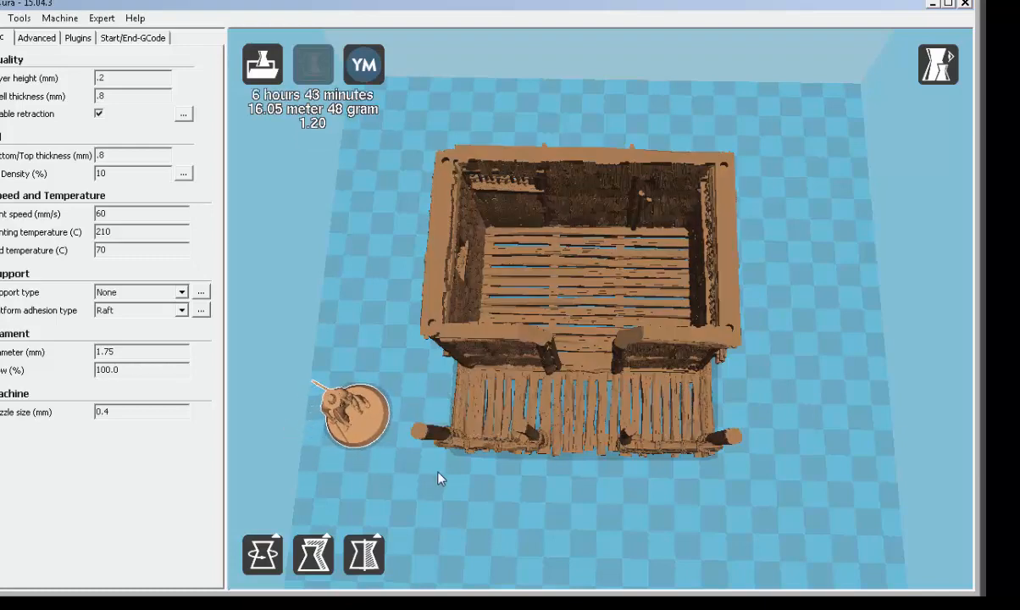
{"action": "right_click_drag", "start_coordinate": [502, 500], "coordinate": [500, 478]}
{"action": "left_click_drag", "start_coordinate": [411, 399], "coordinate": [403, 410]}
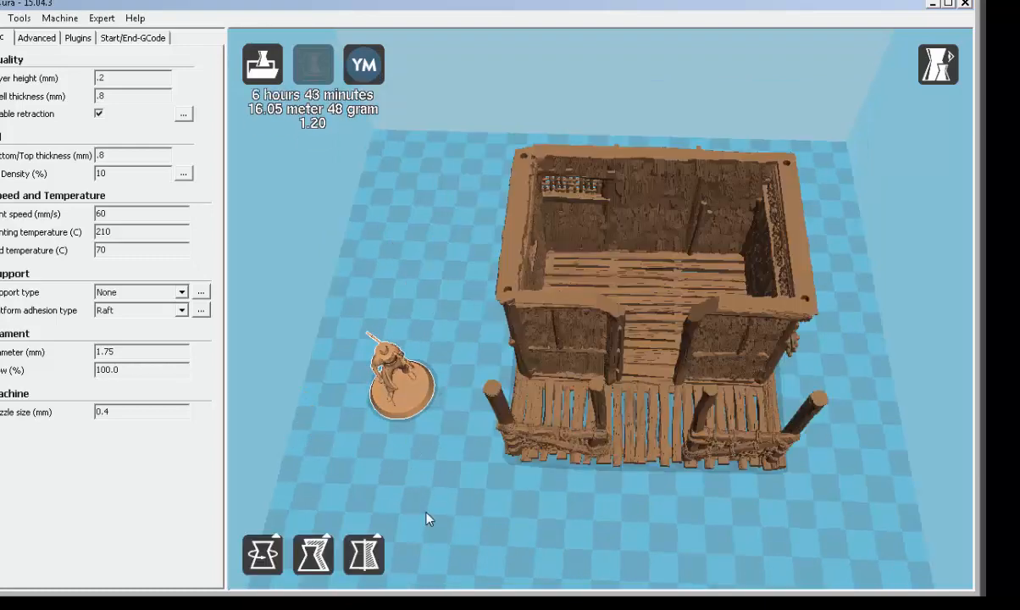
- Compare the miniature's size with the building's walls and doorway from several angles
{"action": "mouse_move", "coordinate": [426, 517]}
{"action": "right_mouse_down"}
{"action": "mouse_move", "coordinate": [429, 493]}
{"action": "mouse_move", "coordinate": [433, 506]}
{"action": "right_mouse_up"}
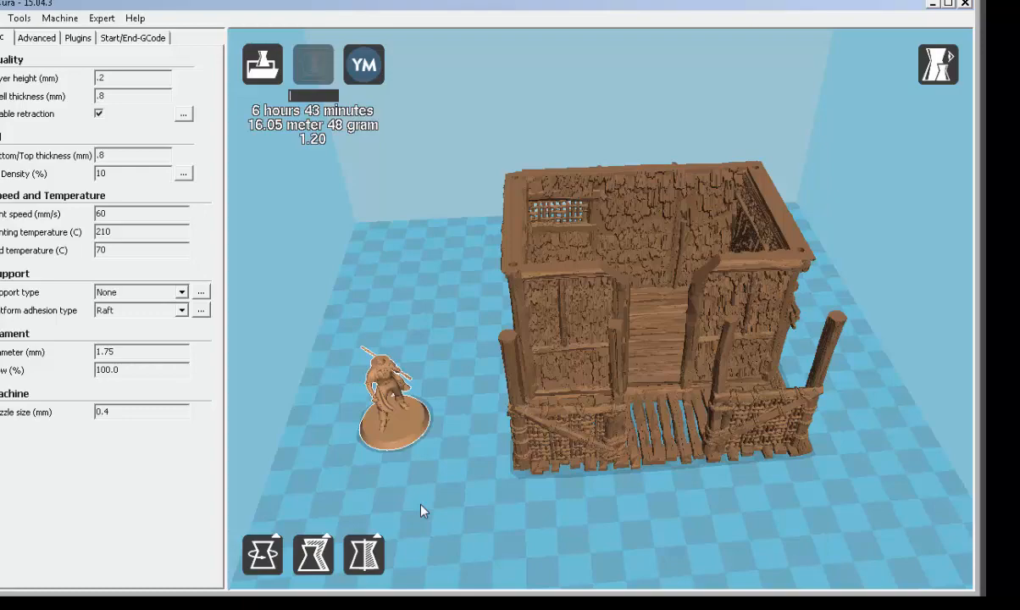
{"action": "right_click_drag", "start_coordinate": [421, 511], "coordinate": [412, 531]}
{"action": "scroll", "coordinate": [413, 532], "scroll_direction": "down", "scroll_amount": 6}
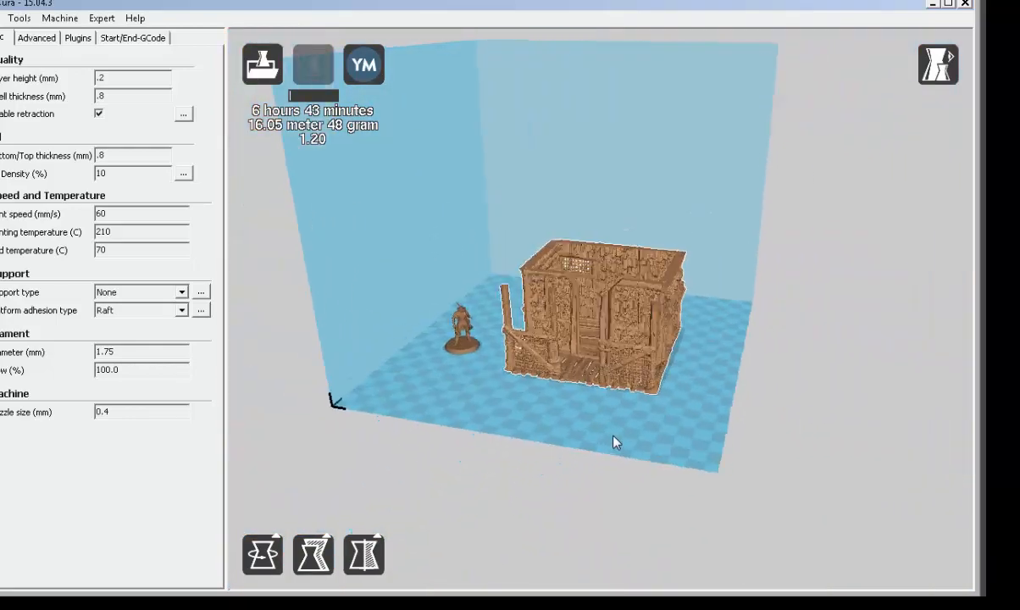
{"action": "right_click_drag", "start_coordinate": [615, 441], "coordinate": [439, 353]}
{"action": "scroll", "coordinate": [462, 371], "scroll_direction": "up", "scroll_amount": 5}
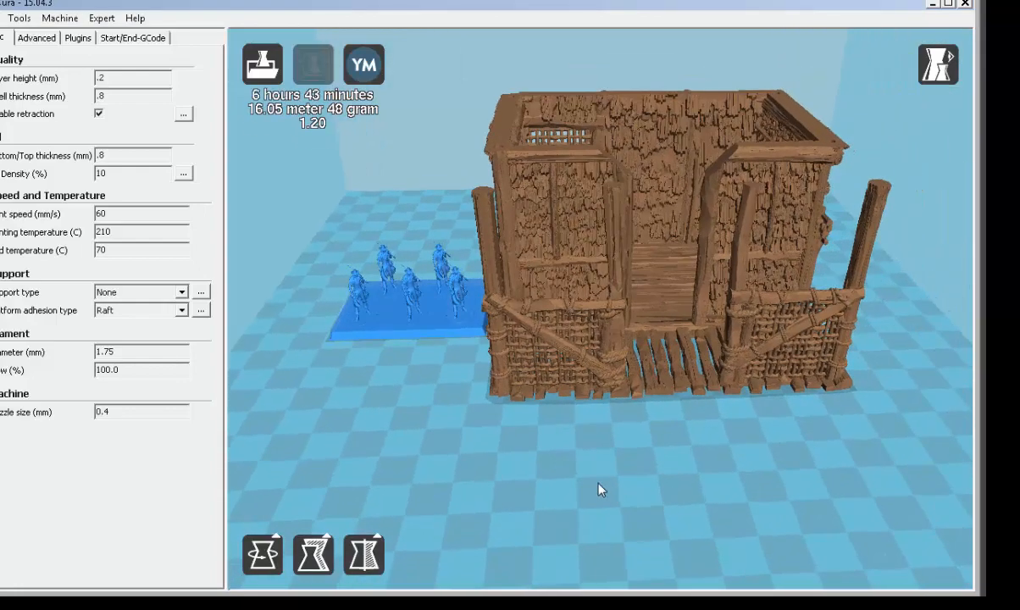
- Compare the building with the five-figure base from above and open the building's scale settings
{"action": "right_click_drag", "start_coordinate": [601, 487], "coordinate": [599, 534]}
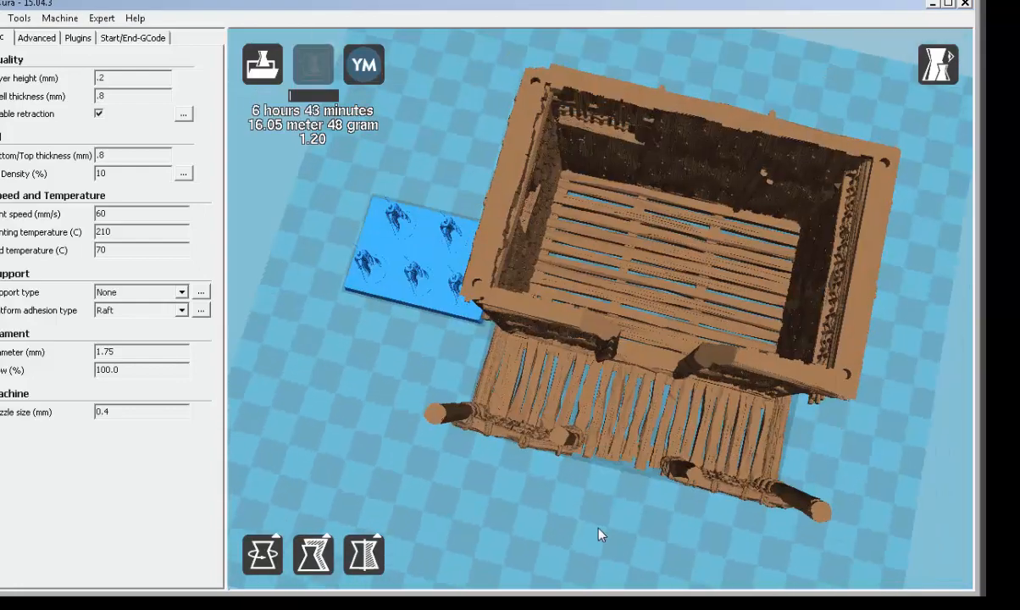
{"action": "scroll", "coordinate": [597, 249], "scroll_direction": "down", "scroll_amount": 6}
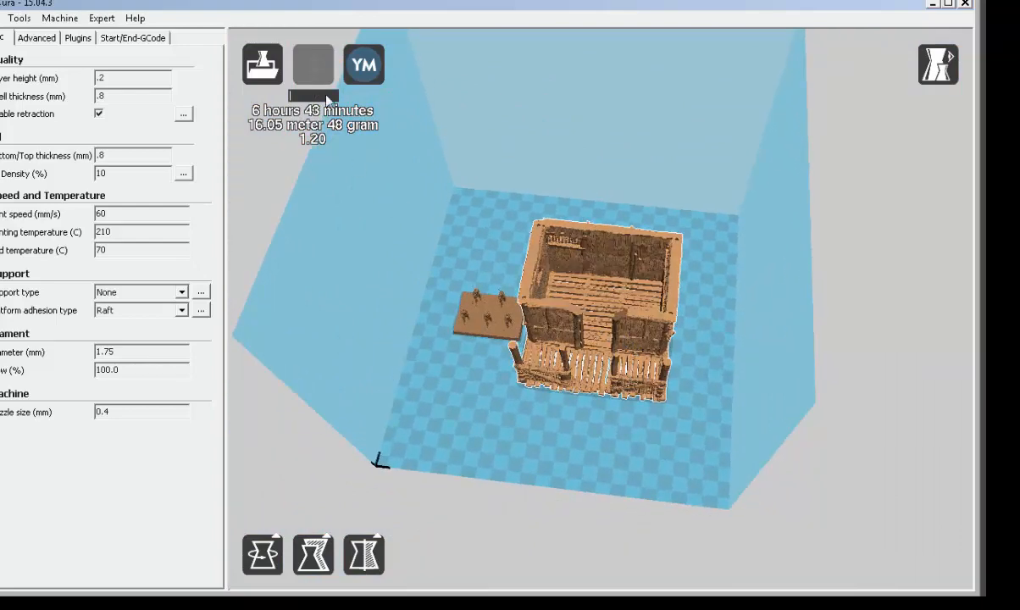
{"action": "left_click", "coordinate": [262, 555]}
{"action": "left_click", "coordinate": [313, 555]}
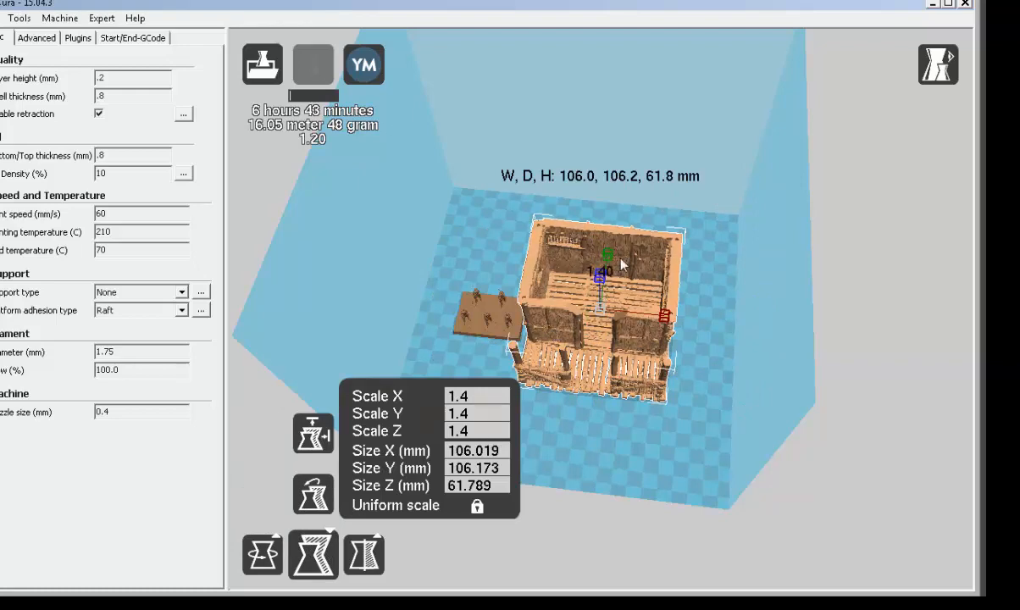
- Scale the building uniformly by a factor of 0.9
{"action": "right_click_drag", "start_coordinate": [590, 366], "coordinate": [568, 373]}
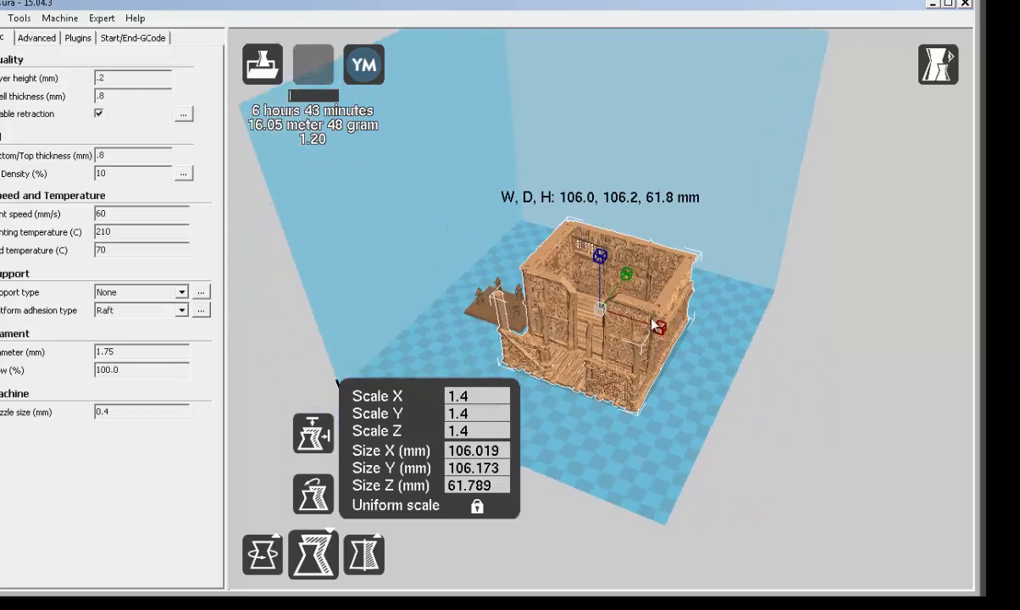
{"action": "mouse_move", "coordinate": [652, 321]}
{"action": "left_mouse_down"}
{"action": "mouse_move", "coordinate": [639, 319]}
{"action": "mouse_move", "coordinate": [638, 331]}
{"action": "left_mouse_up"}
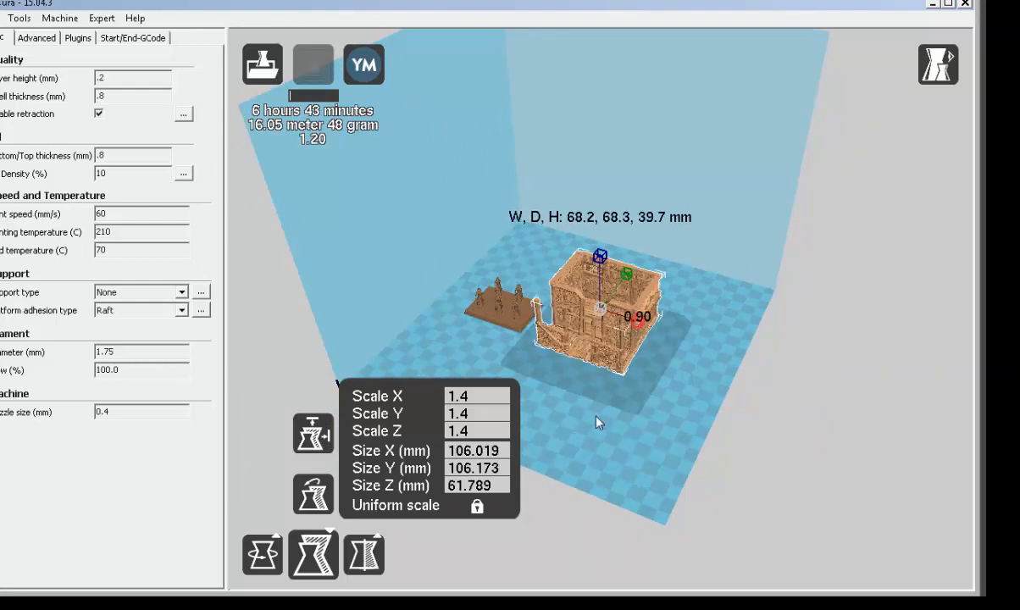
{"action": "right_click_drag", "start_coordinate": [593, 409], "coordinate": [576, 495]}
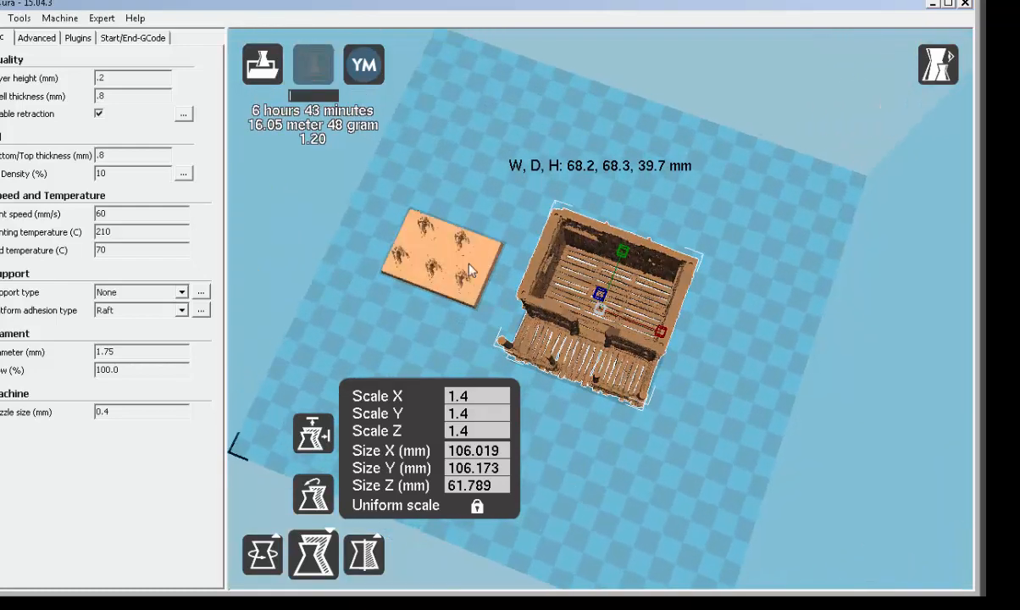
- Move the five-figure base to the free area beside the building so that the two models stand clearly apart
{"action": "left_click_drag", "start_coordinate": [464, 269], "coordinate": [445, 220]}
{"action": "left_click_drag", "start_coordinate": [712, 357], "coordinate": [524, 433]}
{"action": "left_click_drag", "start_coordinate": [583, 333], "coordinate": [580, 337]}
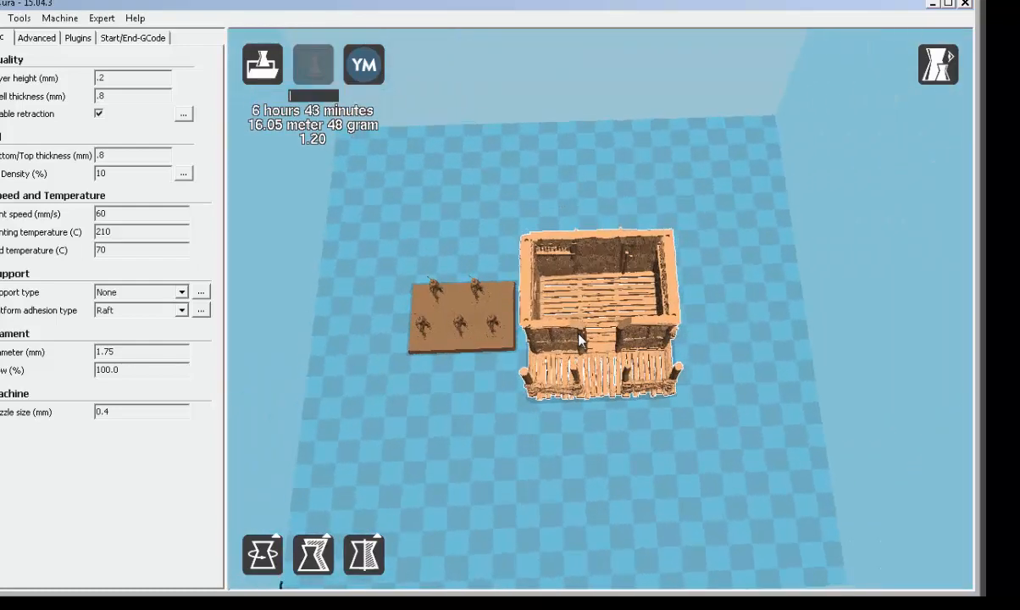
{"action": "right_click_drag", "start_coordinate": [482, 407], "coordinate": [479, 422]}
{"action": "left_click_drag", "start_coordinate": [510, 278], "coordinate": [446, 297]}
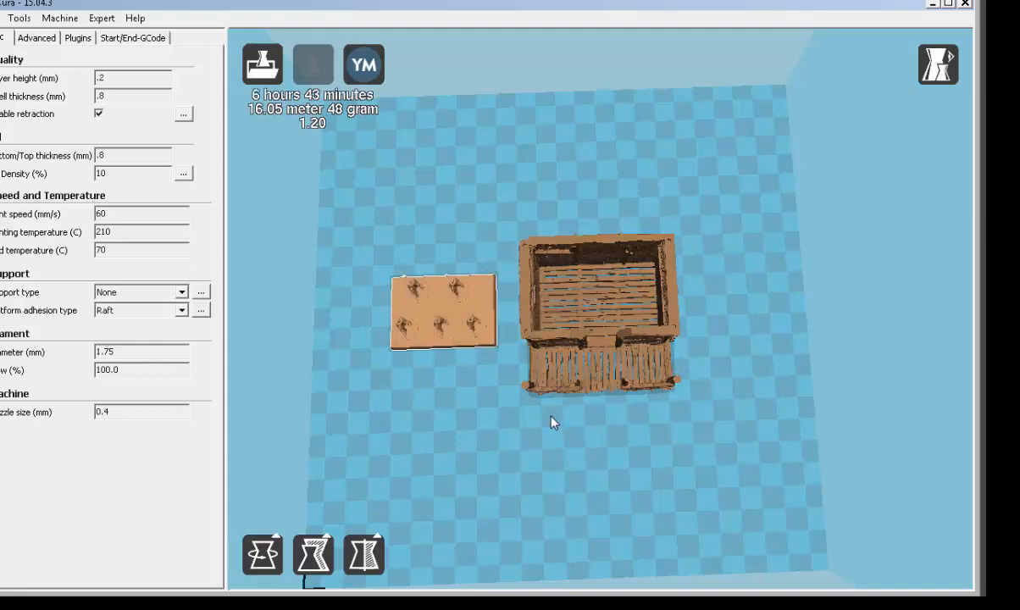
- Scale the building uniformly down to a factor of 0.5
{"action": "right_click_drag", "start_coordinate": [552, 423], "coordinate": [616, 347]}
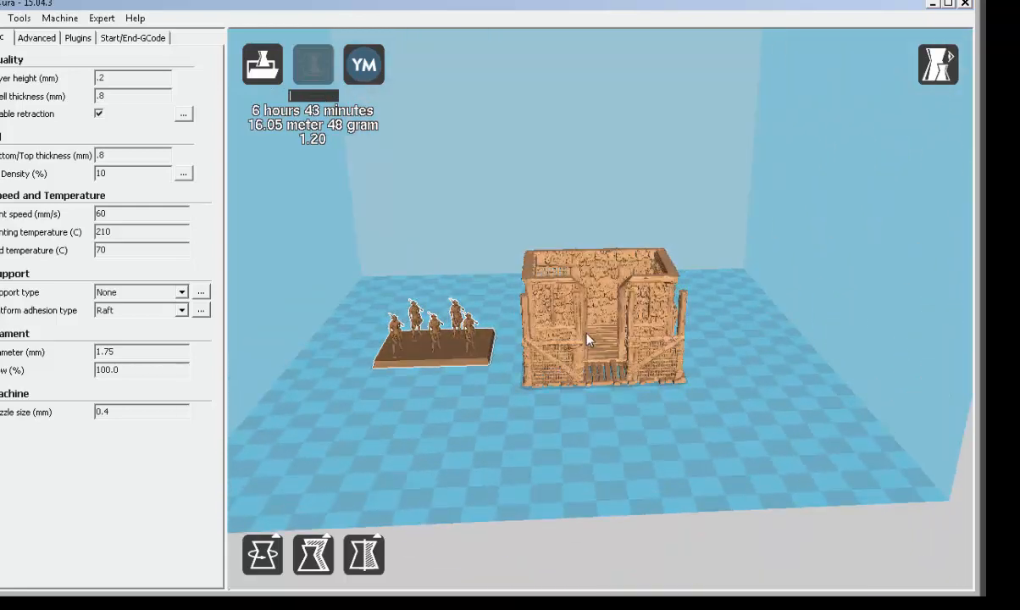
{"action": "left_click", "coordinate": [585, 335]}
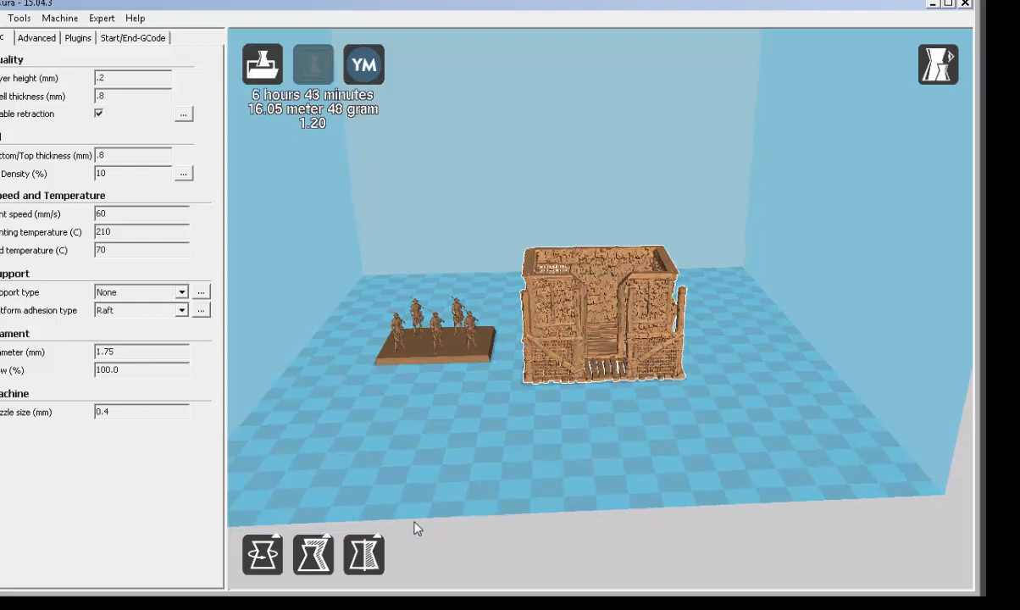
{"action": "left_click", "coordinate": [313, 549]}
{"action": "mouse_move", "coordinate": [661, 311]}
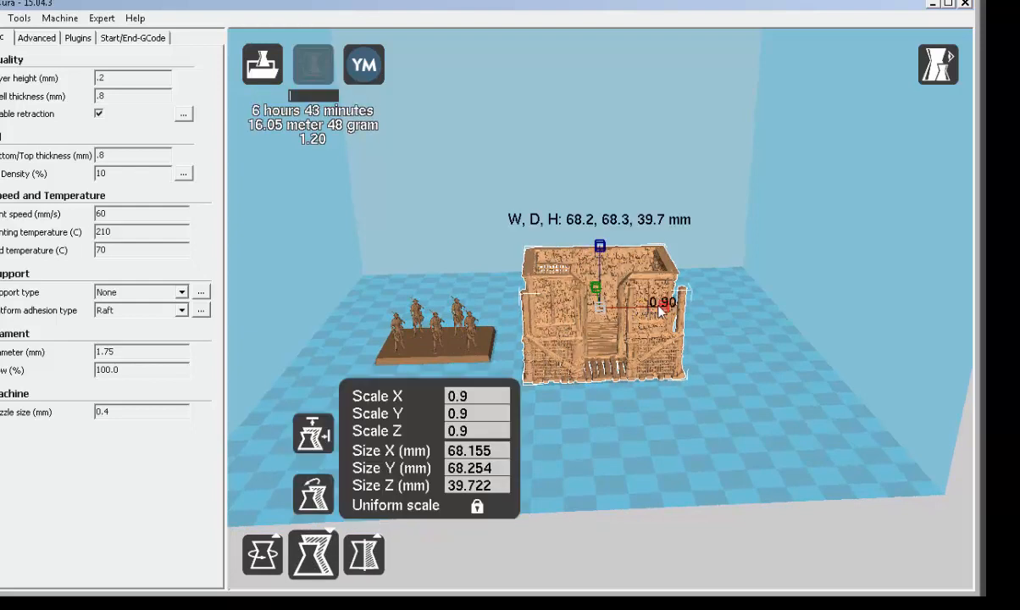
{"action": "left_click_drag", "start_coordinate": [662, 311], "coordinate": [637, 311]}
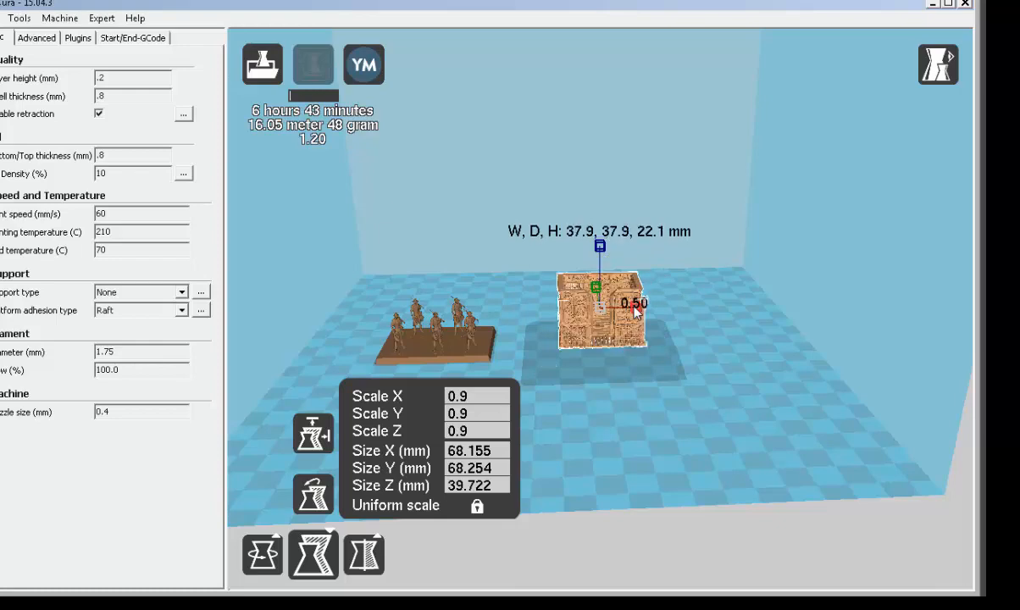
- Move the reduced building closer to the five-figure base
{"action": "right_click_drag", "start_coordinate": [598, 402], "coordinate": [640, 426]}
{"action": "left_click", "coordinate": [622, 420]}
{"action": "left_click_drag", "start_coordinate": [549, 329], "coordinate": [496, 318]}
{"action": "right_click_drag", "start_coordinate": [521, 443], "coordinate": [522, 465]}
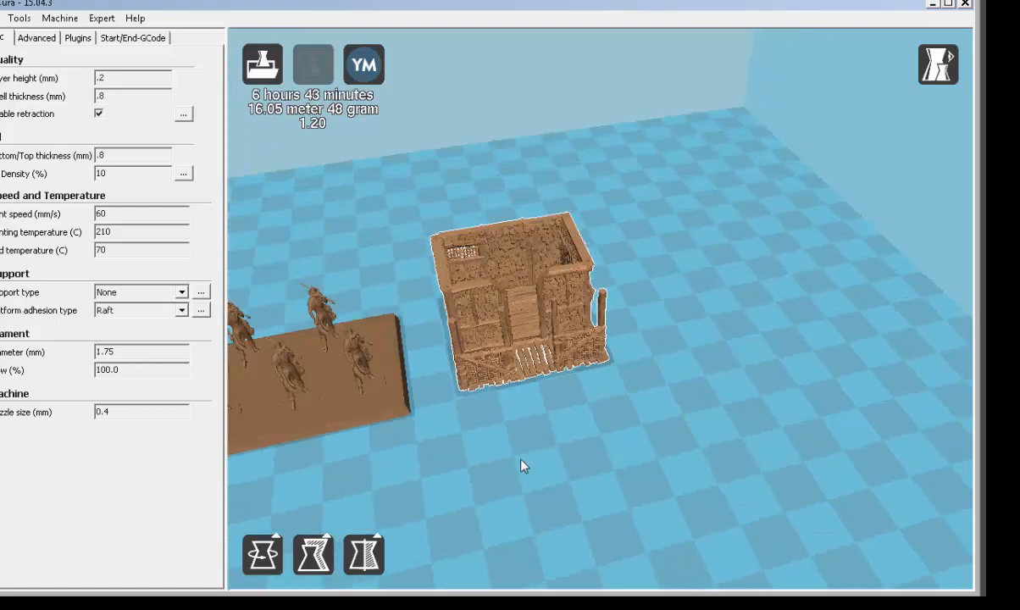
- Compare the building with the figures at eye level and open its Scale Z value for editing
{"action": "left_click", "coordinate": [487, 341]}
{"action": "left_click", "coordinate": [322, 564]}
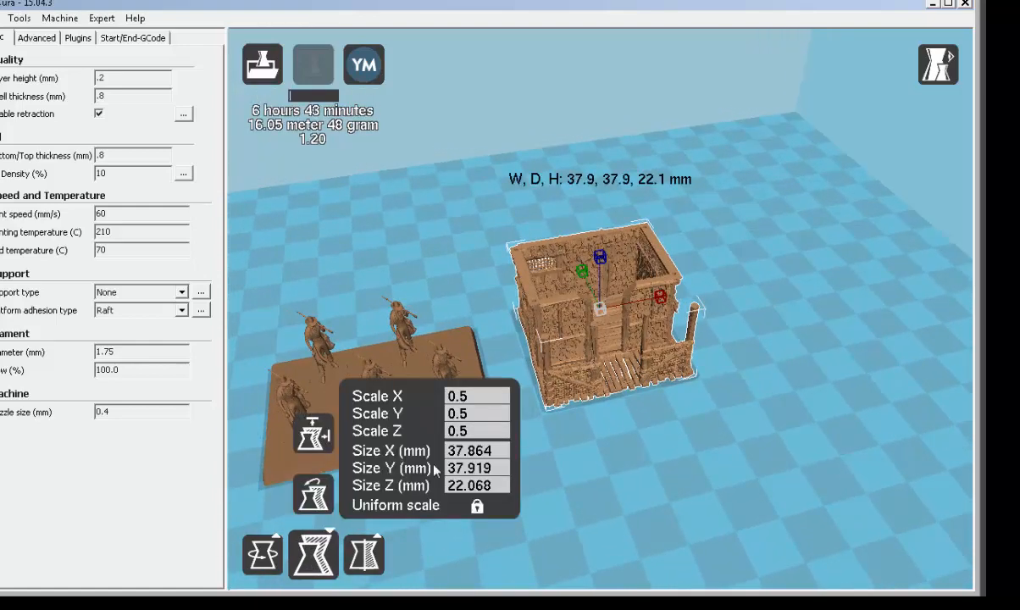
{"action": "left_click", "coordinate": [500, 433]}
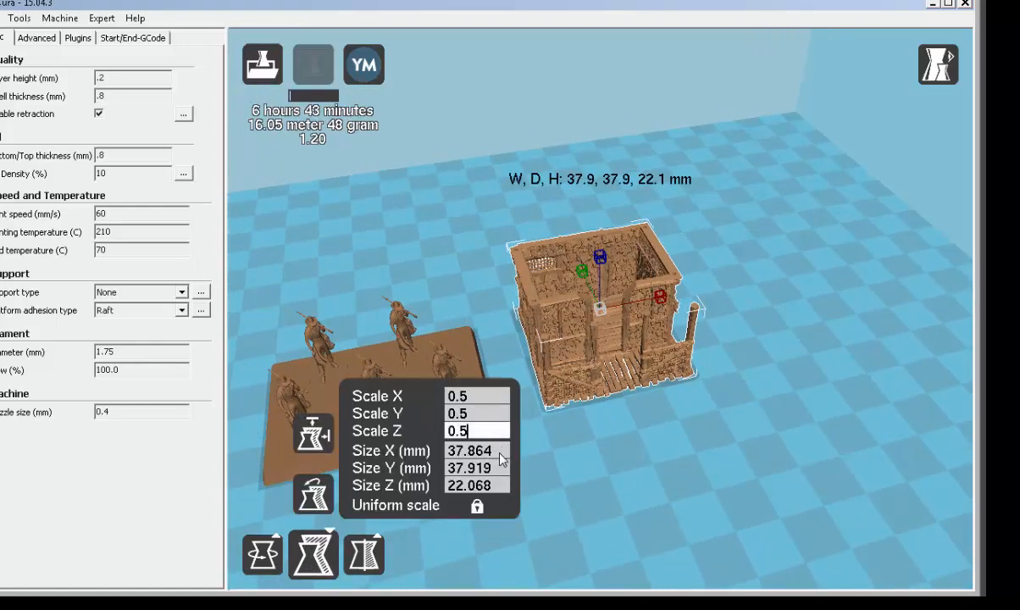
{"action": "left_click", "coordinate": [599, 445]}
{"action": "mouse_move", "coordinate": [599, 444]}
{"action": "right_mouse_down"}
{"action": "mouse_move", "coordinate": [581, 421]}
{"action": "mouse_move", "coordinate": [591, 425]}
{"action": "right_mouse_up"}
{"action": "left_click", "coordinate": [566, 304]}
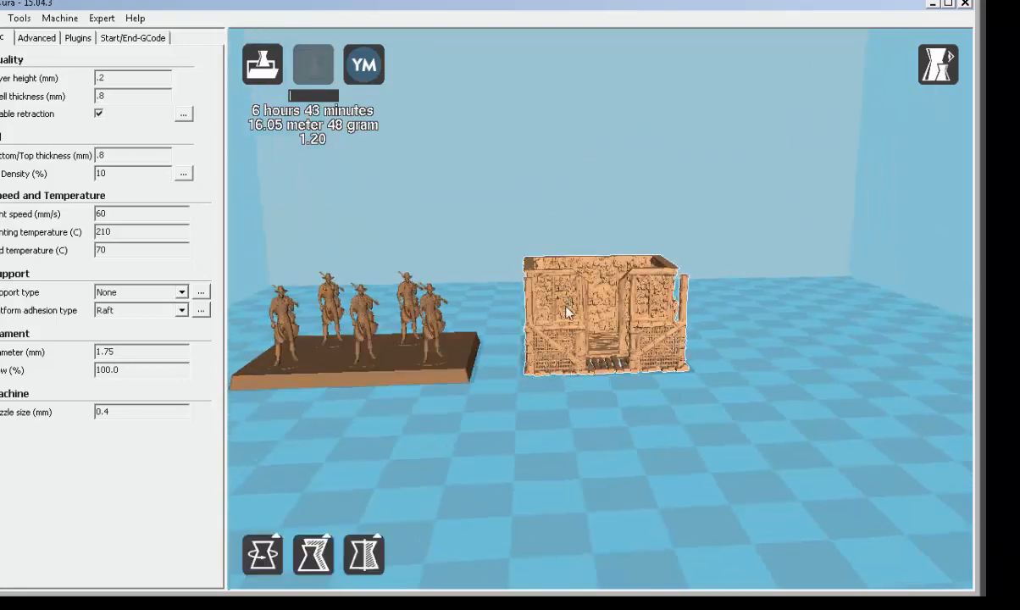
{"action": "left_click", "coordinate": [313, 555]}
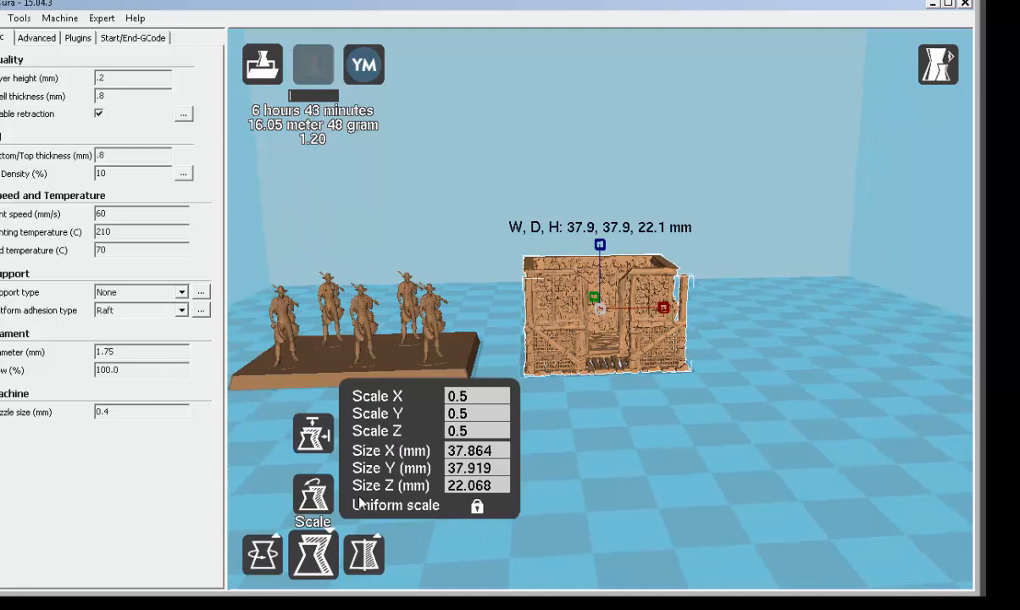
{"action": "left_click", "coordinate": [477, 431]}
{"action": "key", "text": "BackSpace"}
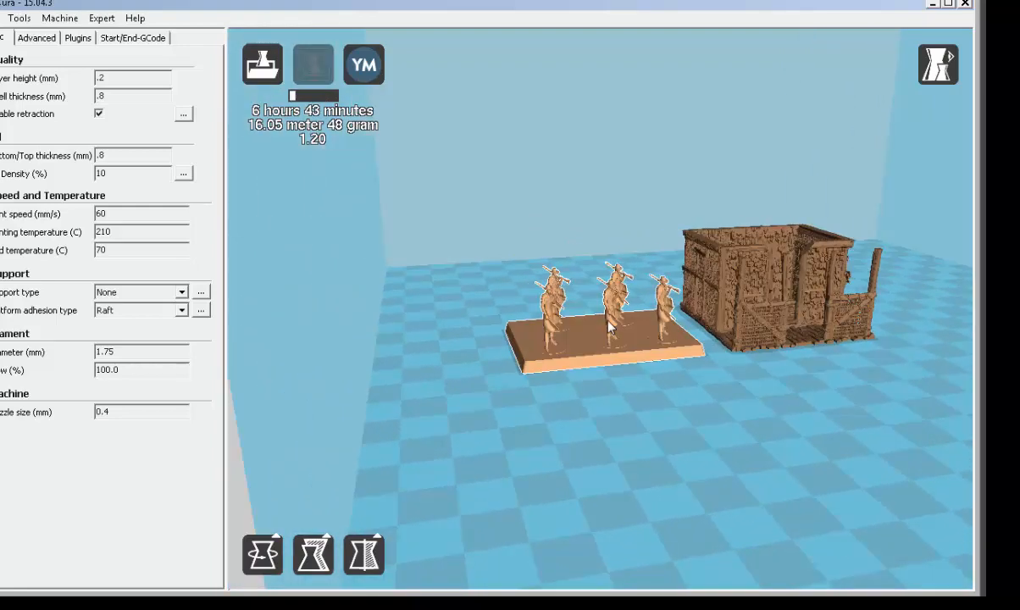
- Delete the five-figure base from the build plate
{"action": "left_click", "coordinate": [613, 346]}
{"action": "key", "text": "Delete"}
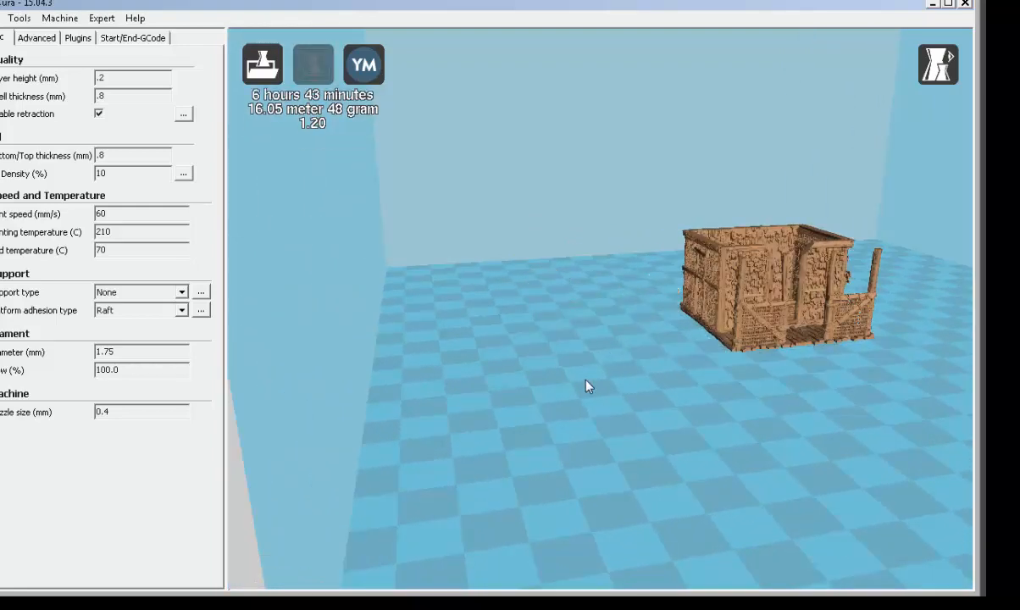
{"action": "mouse_move", "coordinate": [587, 380]}
{"action": "right_mouse_down"}
{"action": "mouse_move", "coordinate": [567, 367]}
{"action": "mouse_move", "coordinate": [597, 381]}
{"action": "right_mouse_up"}
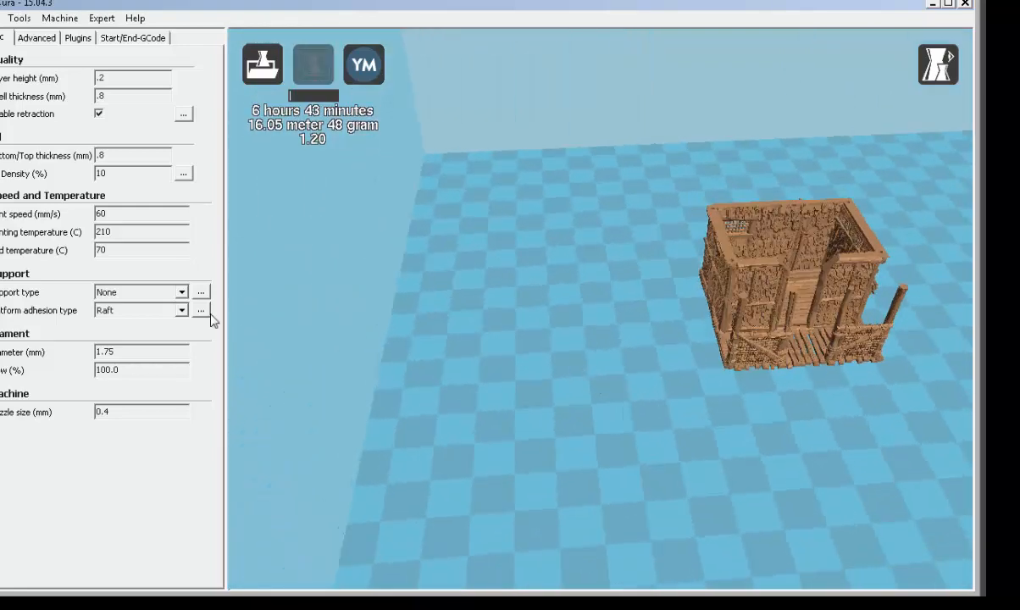
- Examine the building's porch, doorway and walls up close from several angles
{"action": "left_click_drag", "start_coordinate": [2, 50], "coordinate": [869, 12]}
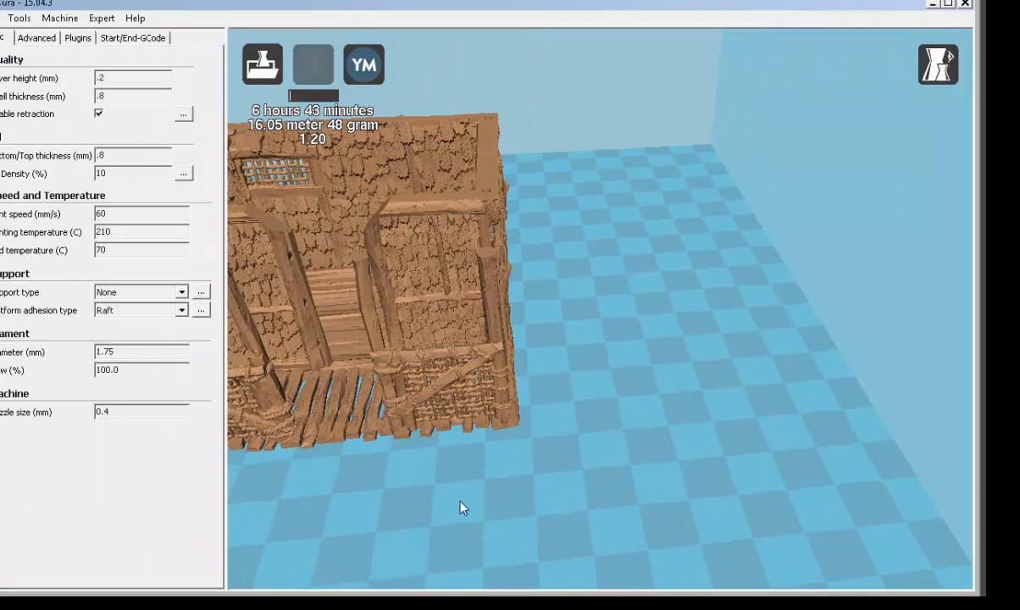
{"action": "scroll", "coordinate": [460, 500], "scroll_direction": "down", "scroll_amount": 3}
{"action": "right_click_drag", "start_coordinate": [459, 496], "coordinate": [431, 460]}
{"action": "scroll", "coordinate": [497, 424], "scroll_direction": "up", "scroll_amount": 2}
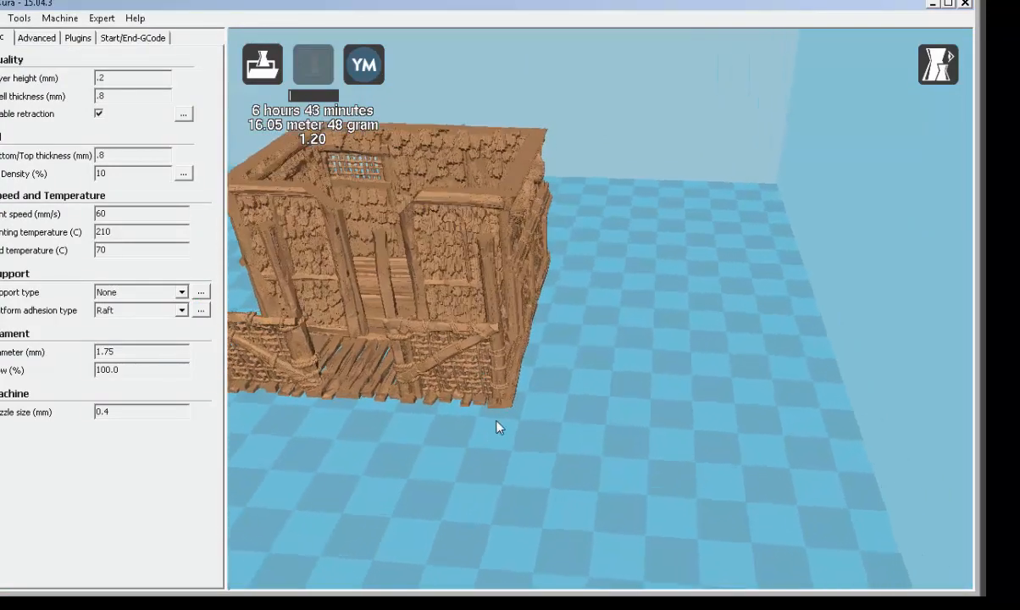
{"action": "scroll", "coordinate": [497, 426], "scroll_direction": "down", "scroll_amount": 3}
{"action": "scroll", "coordinate": [479, 411], "scroll_direction": "up", "scroll_amount": 3}
{"action": "scroll", "coordinate": [479, 411], "scroll_direction": "down", "scroll_amount": 4}
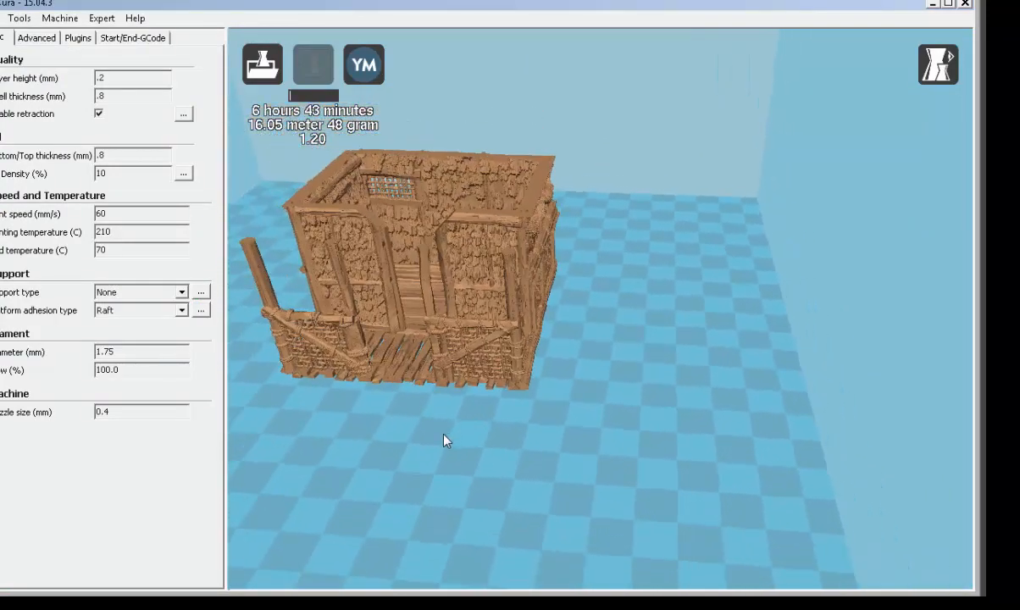